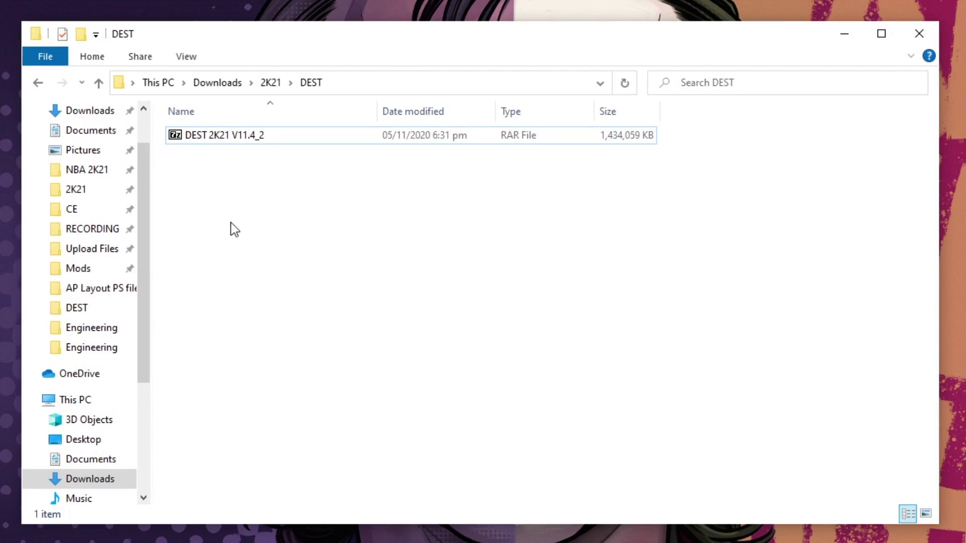
Extract the DEST 2K21 V11.4_2 archive in place and open its SYNC文件V10.31 folder.
right_click(236, 138)
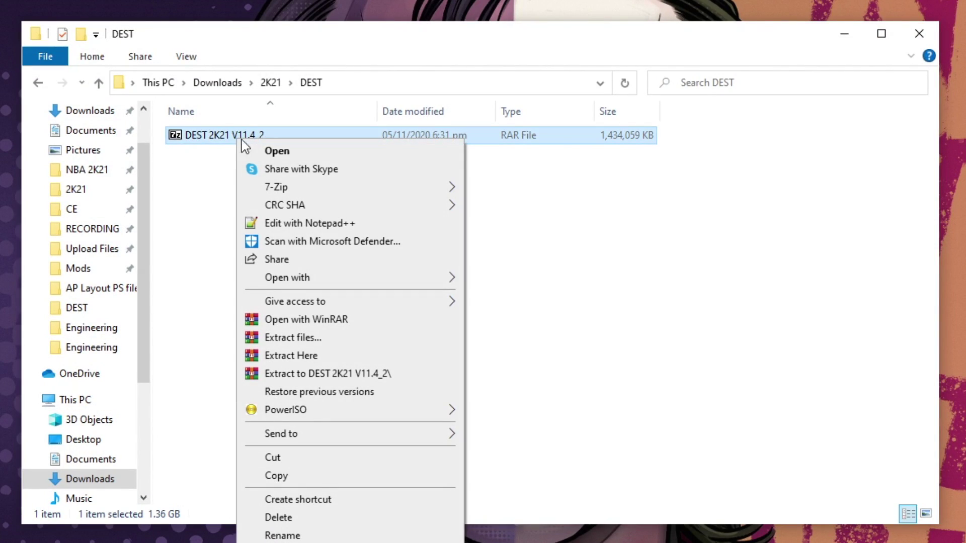
left_click(331, 358)
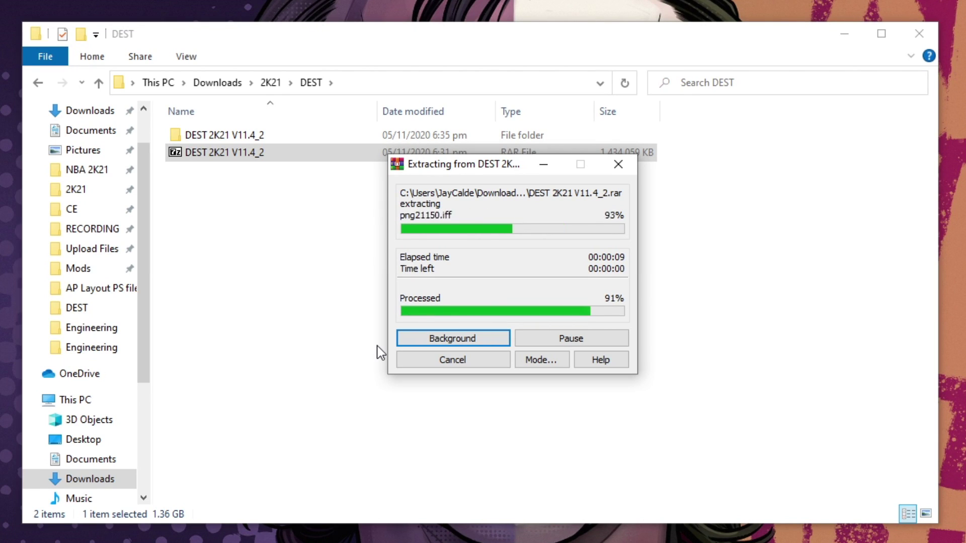
double_click(254, 134)
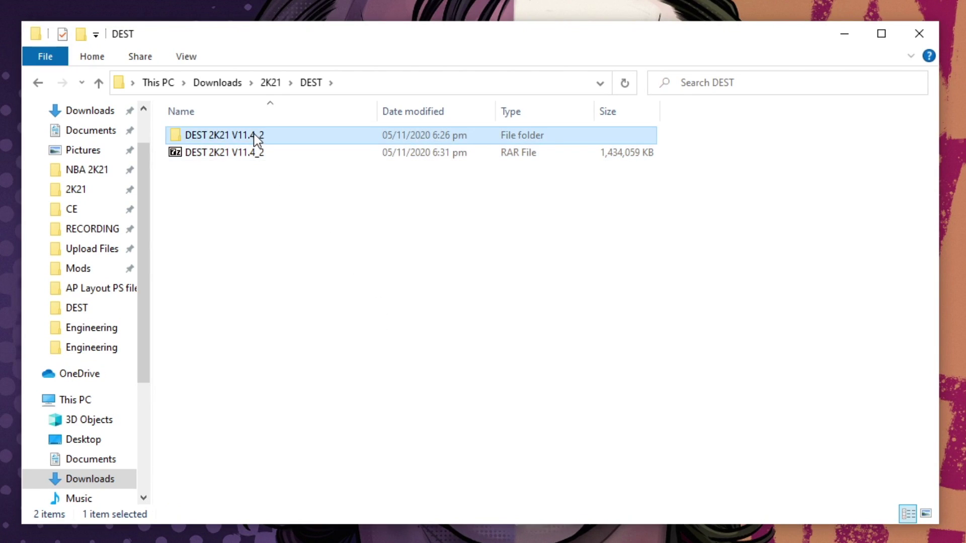
double_click(242, 136)
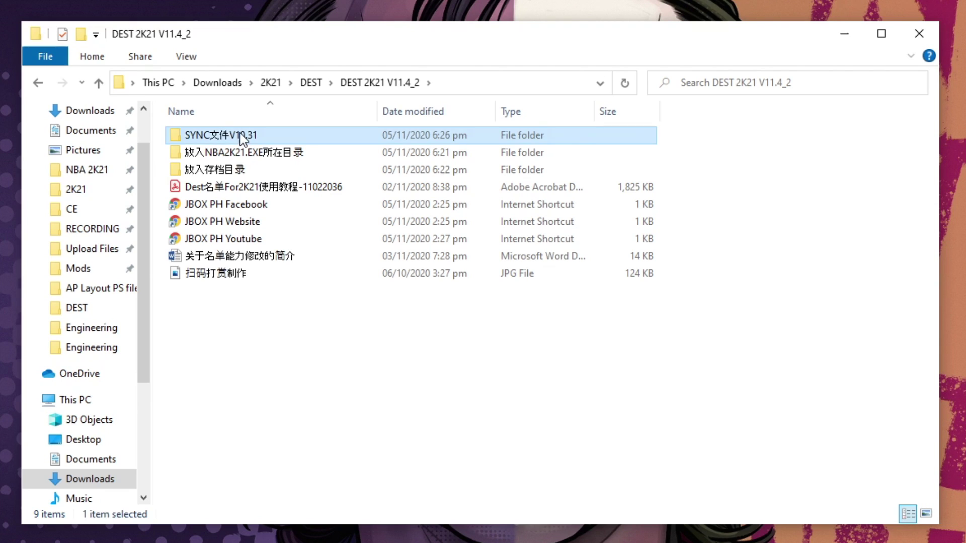
Browse to C:\Users\Public\Public Documents\Steam\CODEX\1225330\local.
left_click(243, 139)
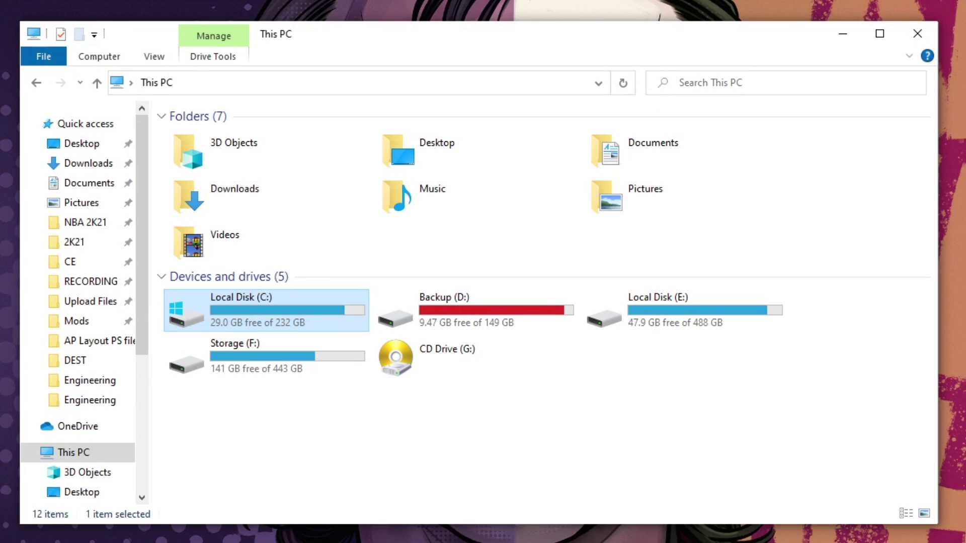
double_click(252, 302)
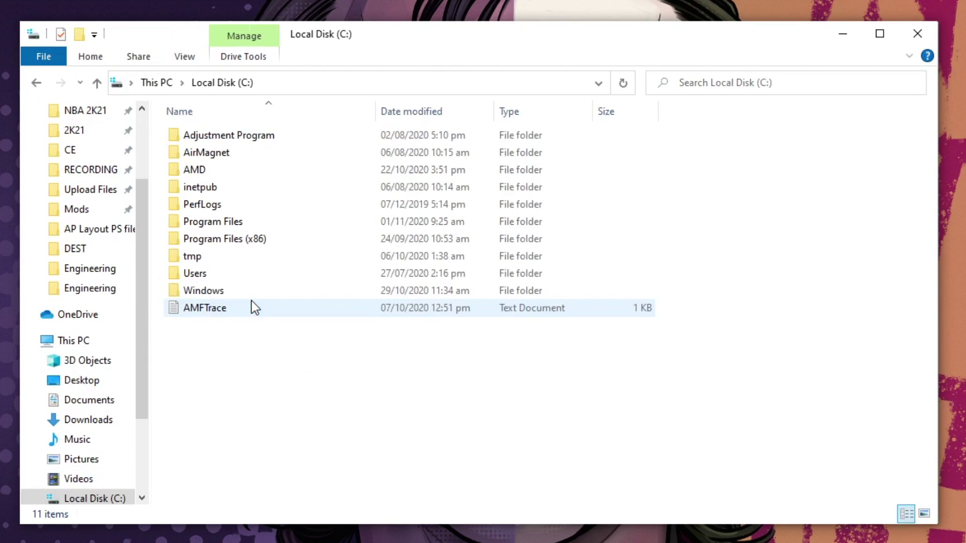
double_click(194, 274)
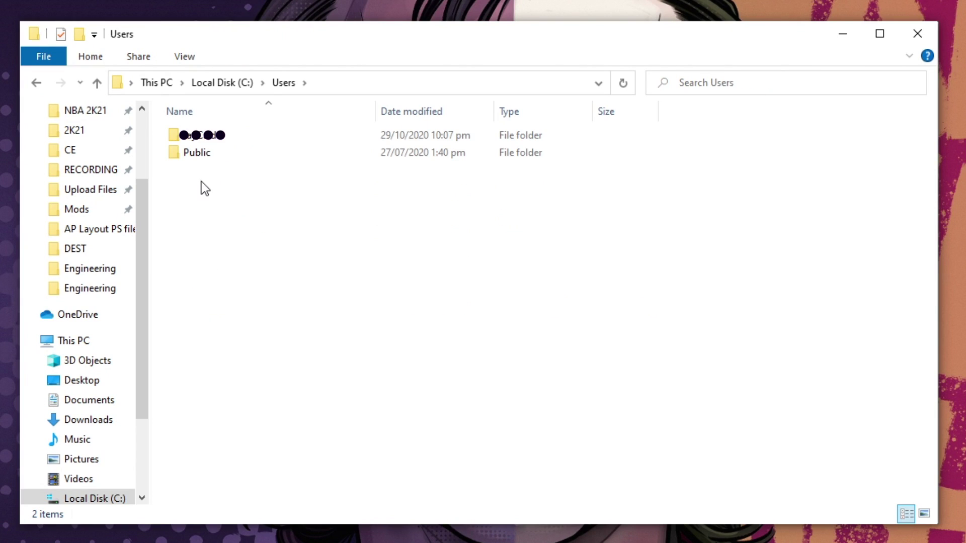
double_click(203, 154)
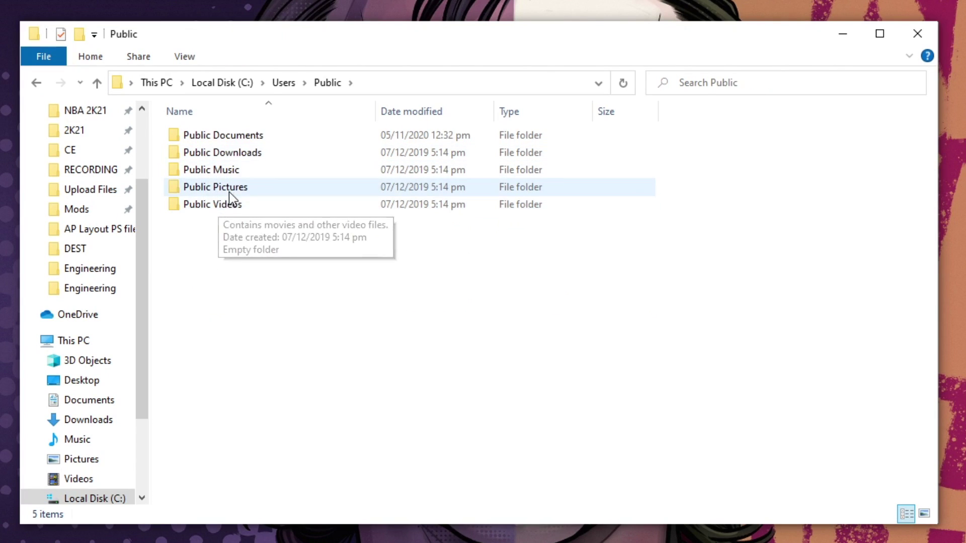
double_click(242, 136)
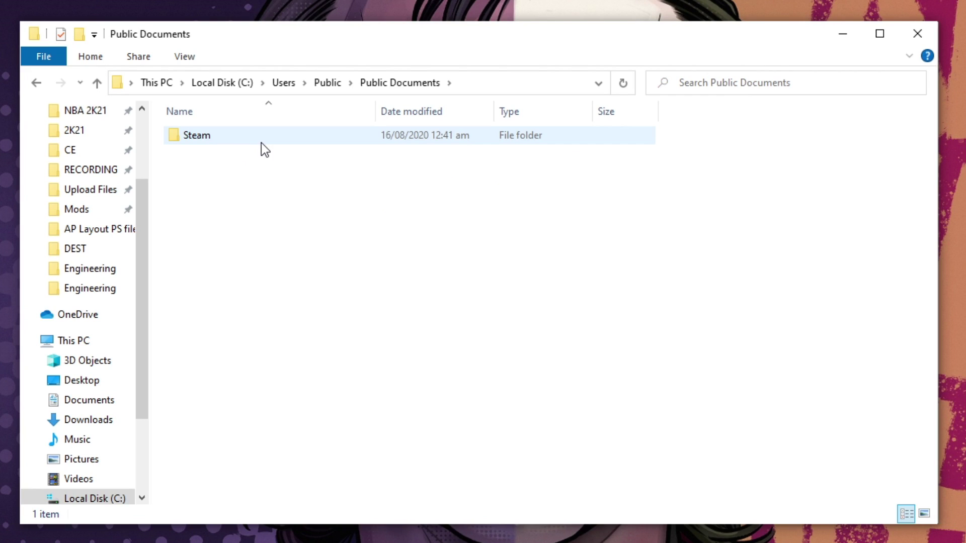
double_click(237, 135)
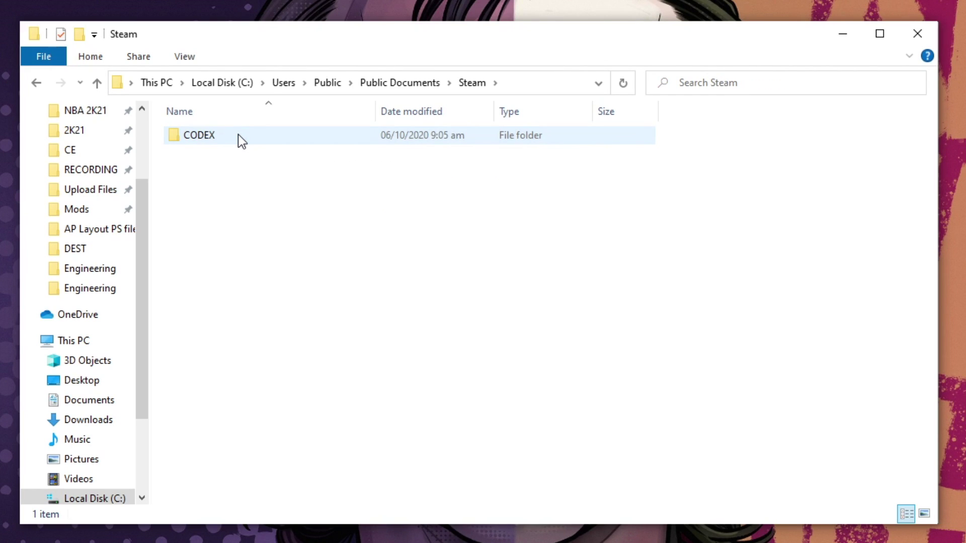
double_click(237, 135)
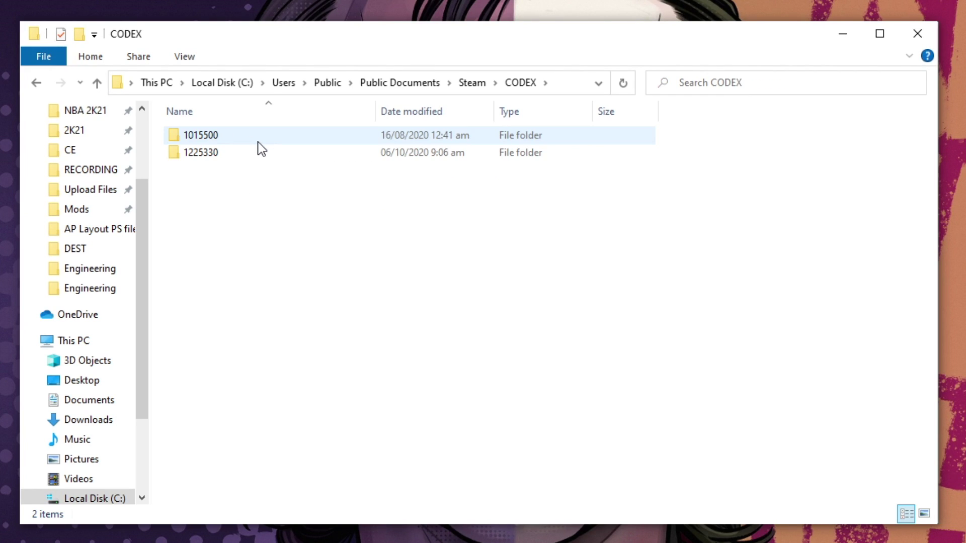
mouse_move(218, 152)
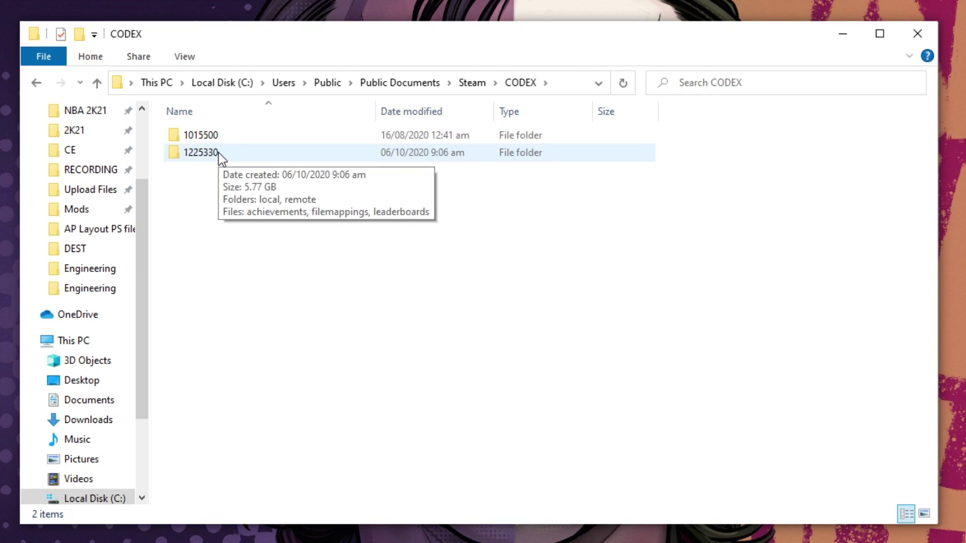
double_click(218, 152)
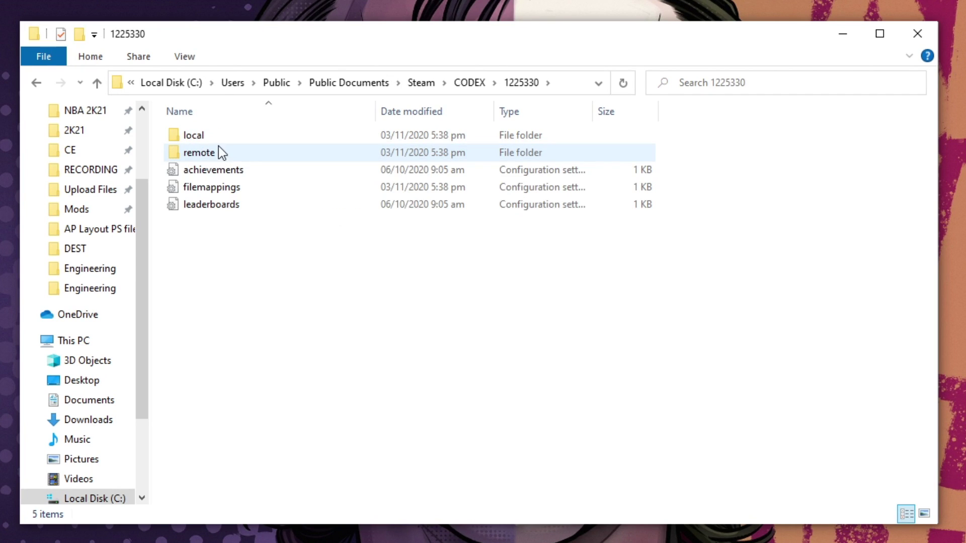
double_click(216, 137)
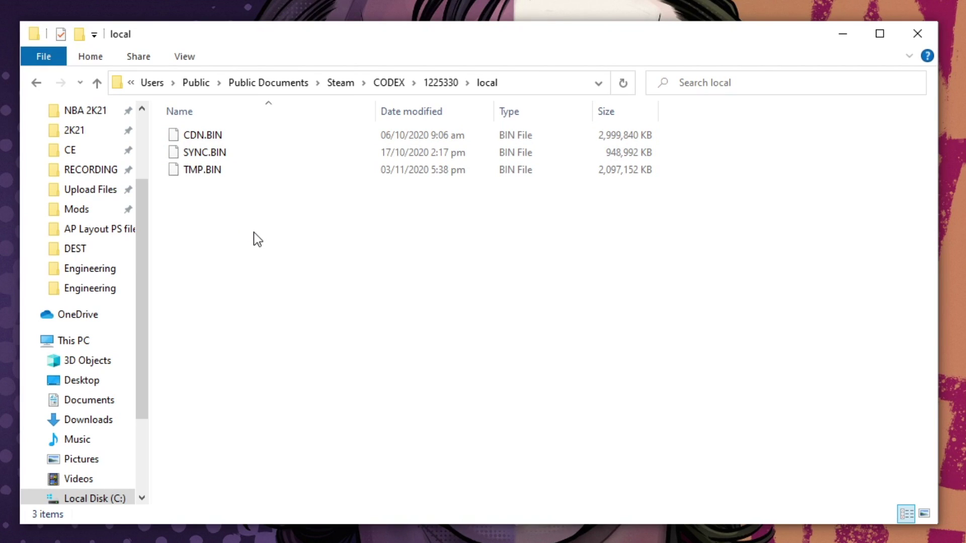
Back up the game's original SYNC.BIN by copying it into the BACKUP folder.
left_click(220, 155)
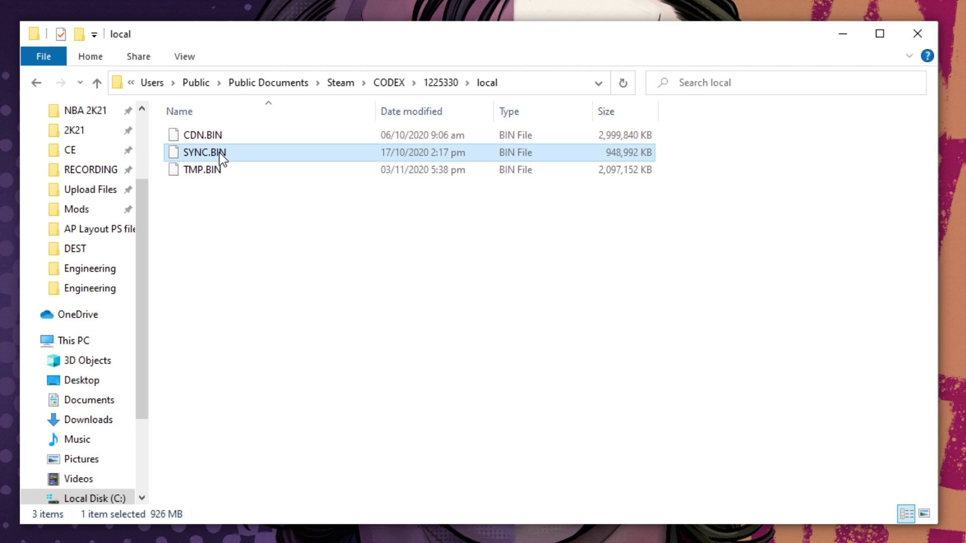
right_click(220, 156)
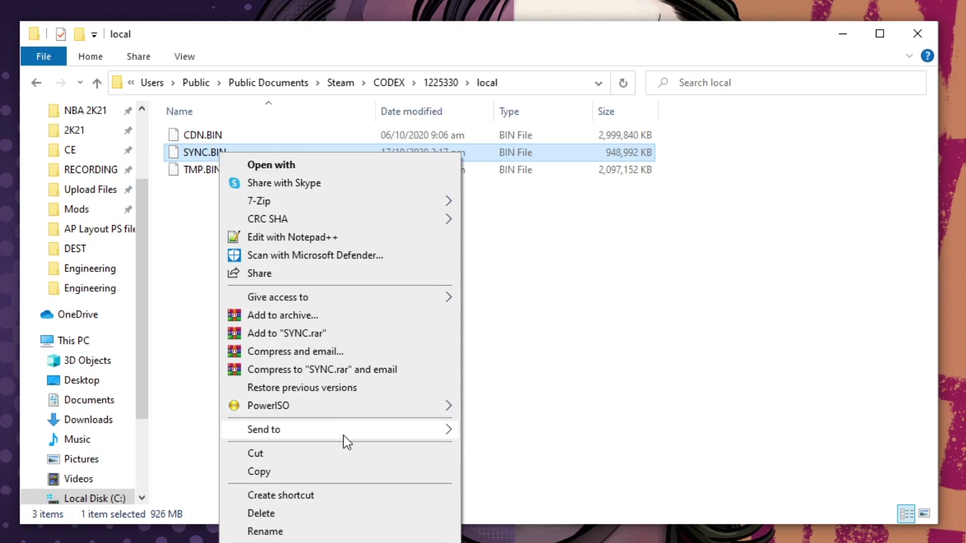
left_click(329, 467)
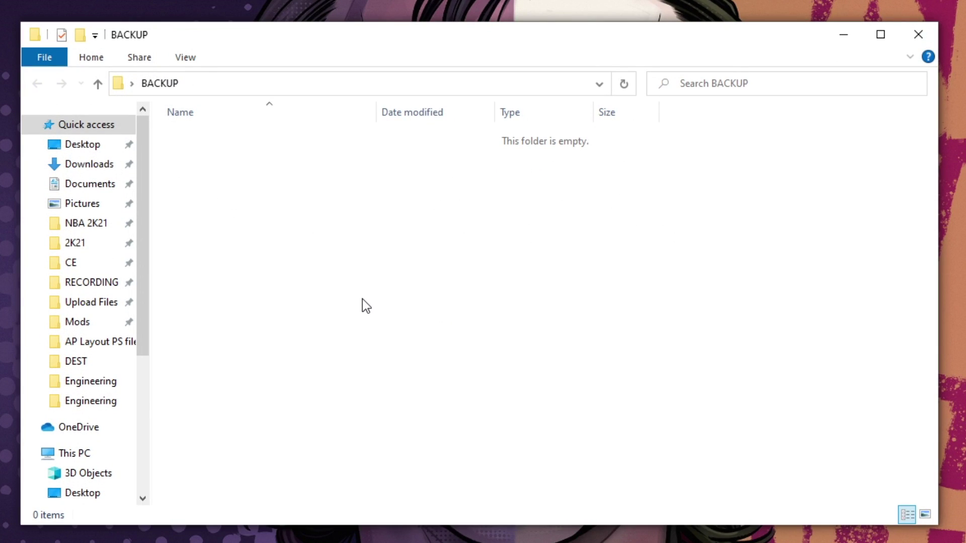
right_click(362, 299)
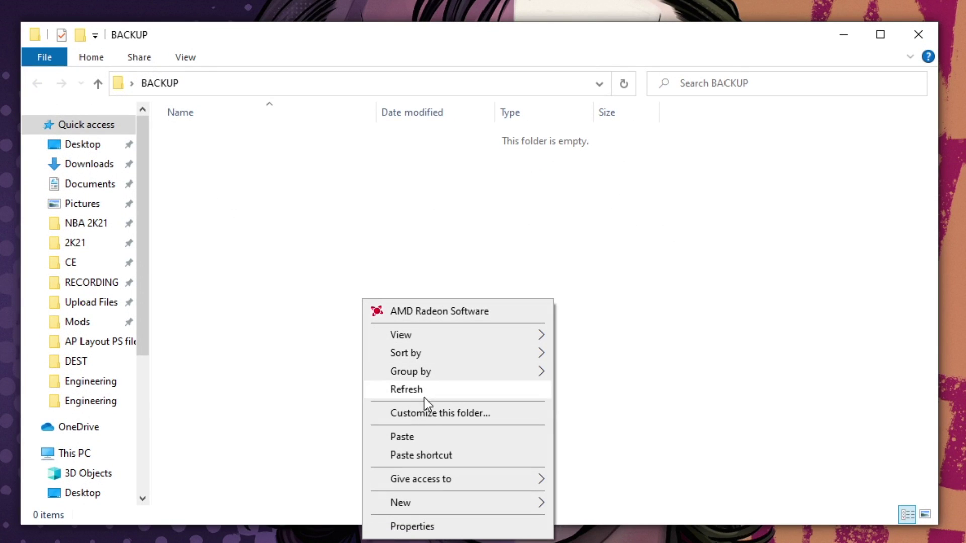
left_click(430, 436)
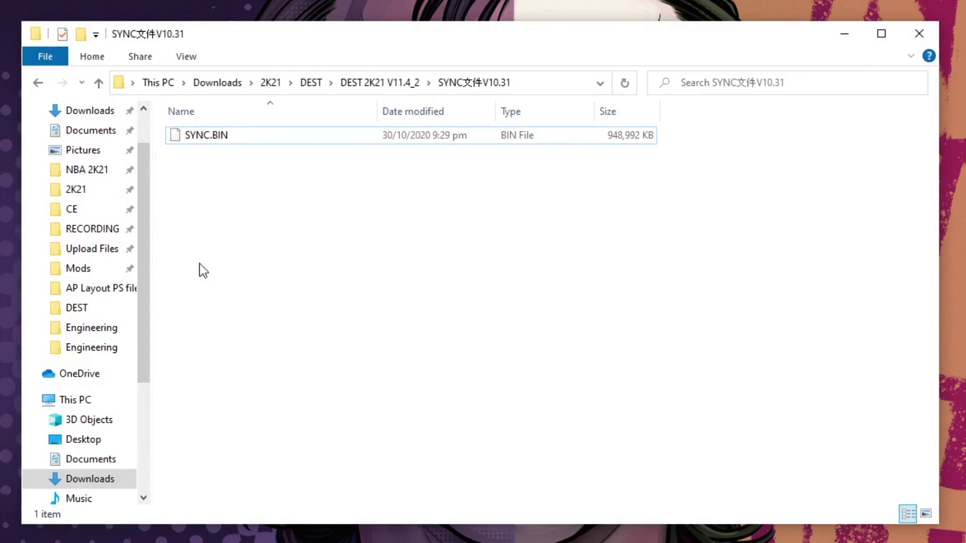
Copy the mod's SYNC.BIN into the CODEX 1225330 local folder, replacing the existing file.
left_click(265, 135)
right_click(265, 135)
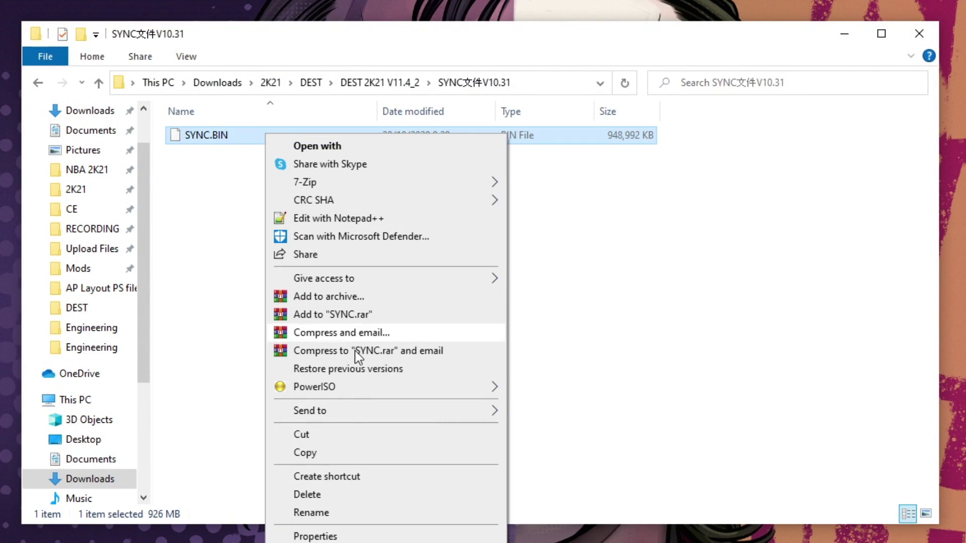
left_click(336, 455)
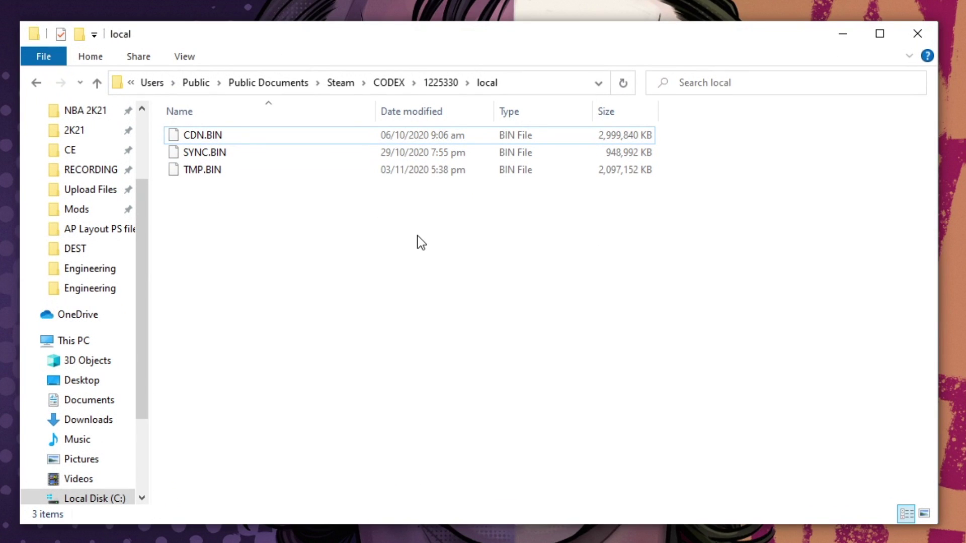
right_click(417, 236)
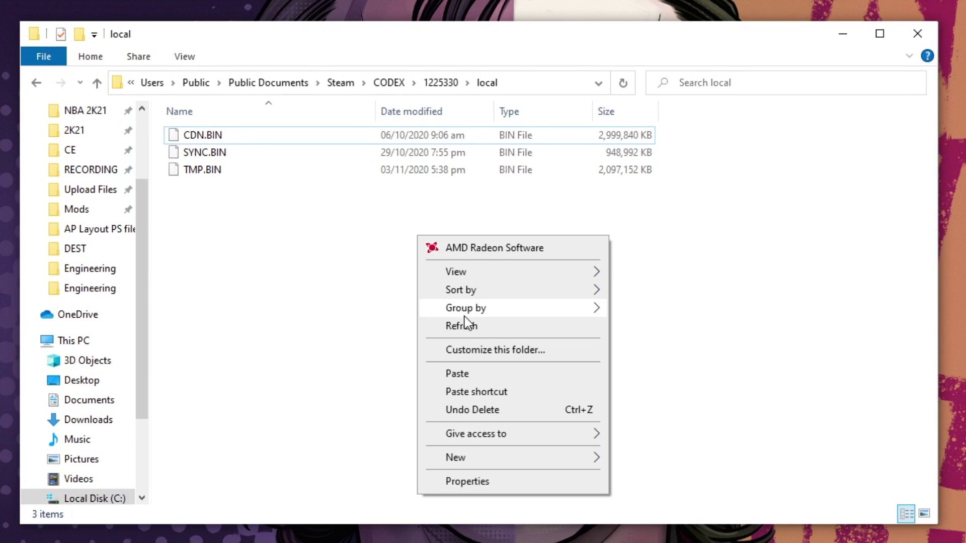
left_click(461, 375)
left_click(496, 144)
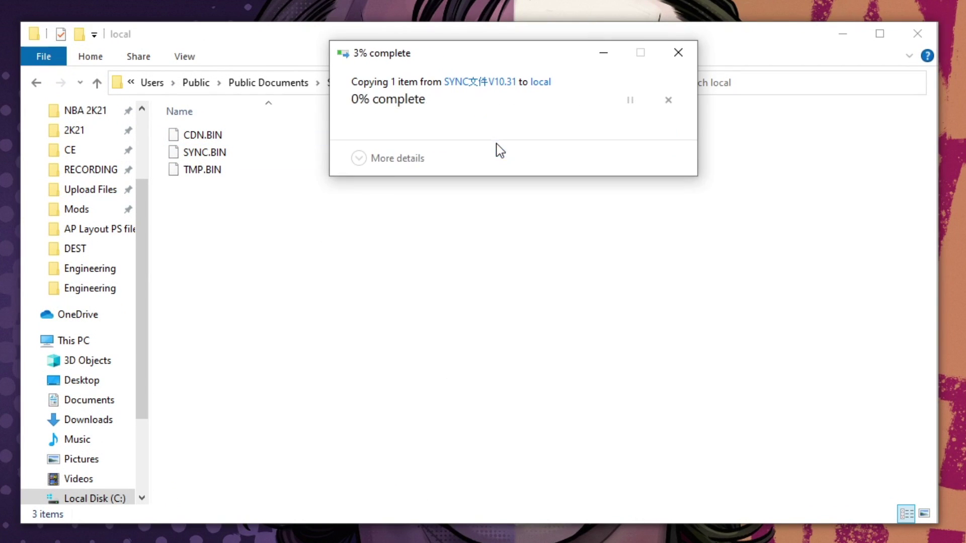
left_click(479, 249)
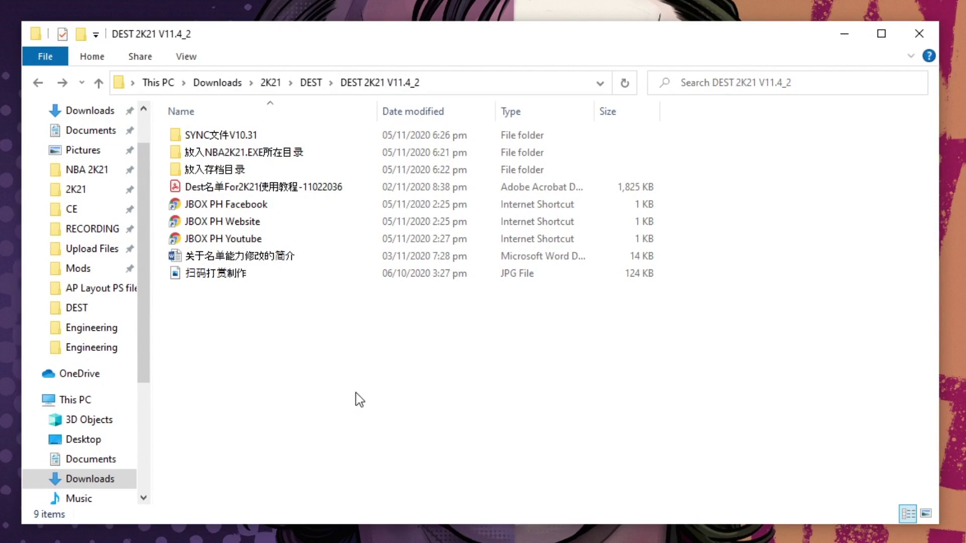
Browse the mod's 放入NBA2K21.EXE所在目录\Mods folder, checking the clothing folder before returning.
double_click(263, 153)
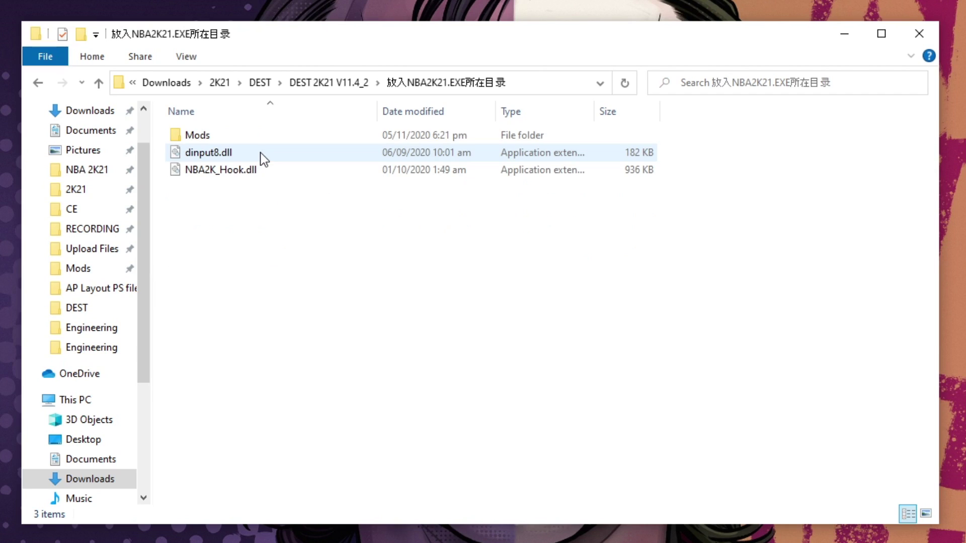
double_click(211, 134)
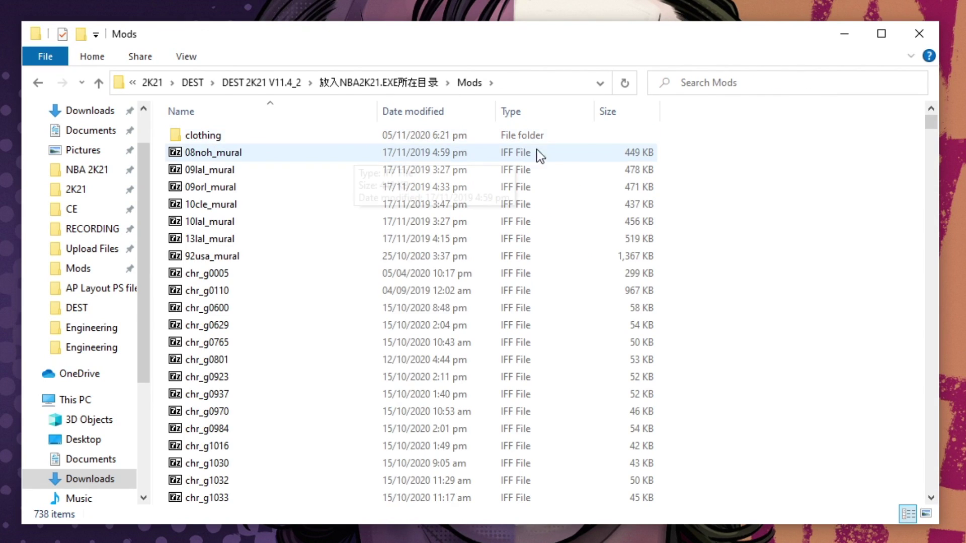
scroll(644, 222, "down", 5)
scroll(646, 222, "down", 12)
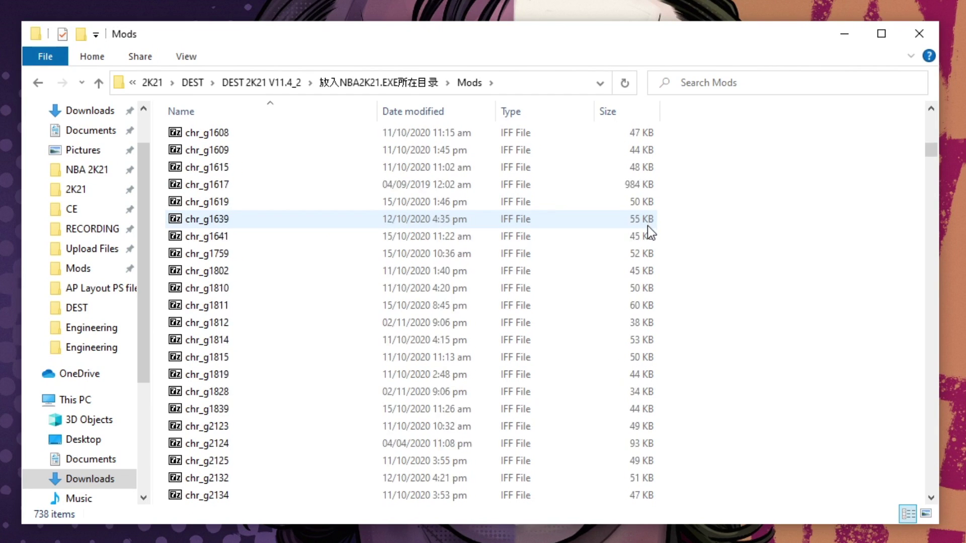
scroll(647, 226, "down", 20)
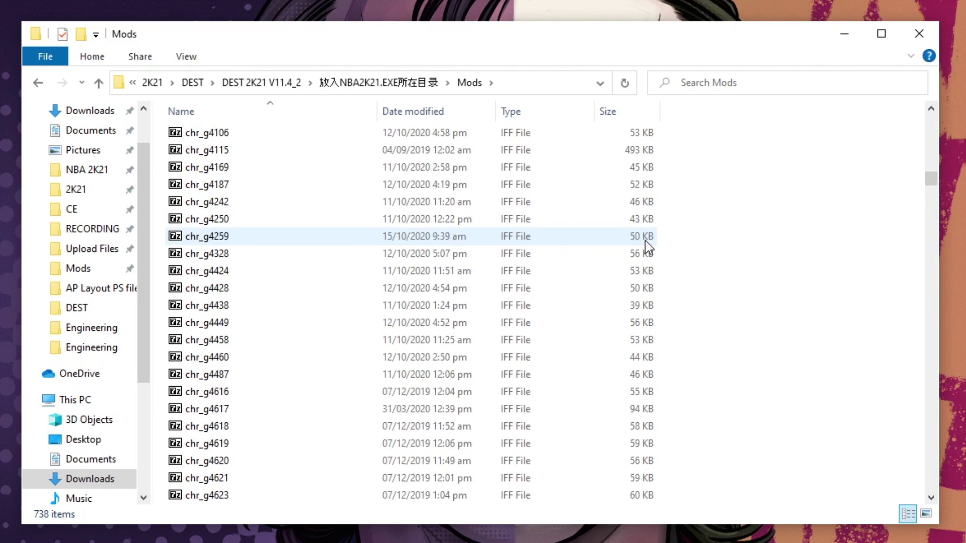
scroll(645, 241, "down", 20)
scroll(646, 244, "down", 20)
scroll(642, 254, "down", 20)
scroll(639, 258, "down", 20)
scroll(624, 263, "down", 20)
scroll(622, 262, "down", 20)
scroll(615, 258, "down", 20)
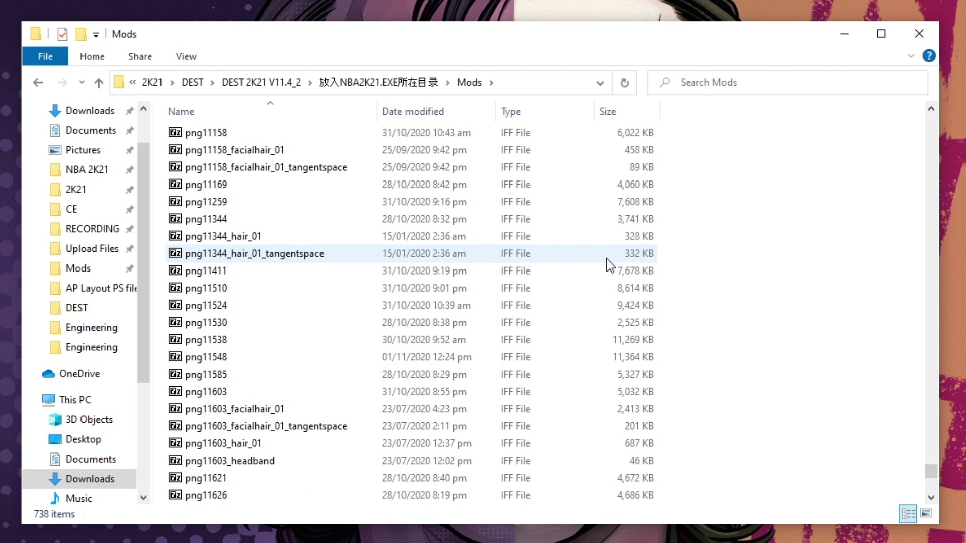
scroll(608, 267, "down", 8)
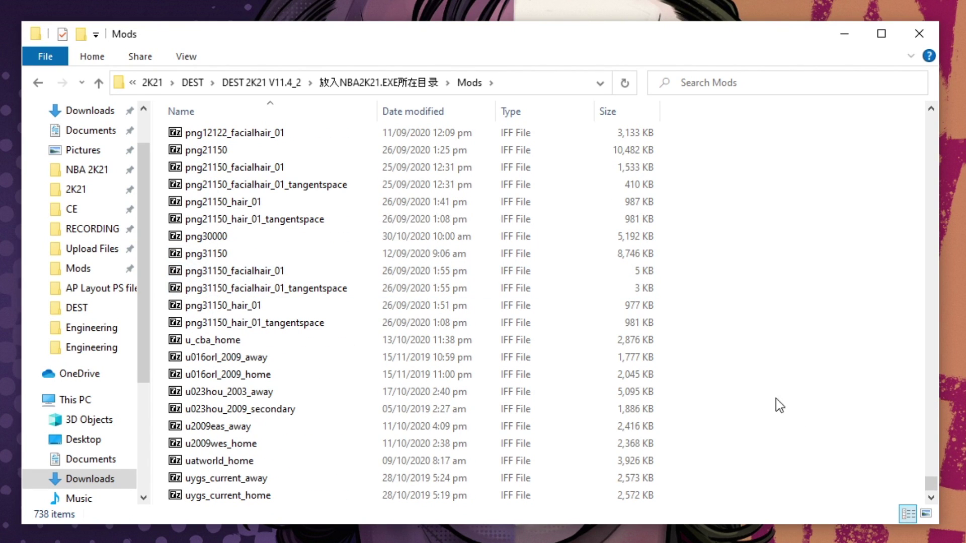
left_click_drag(931, 481, 937, 105)
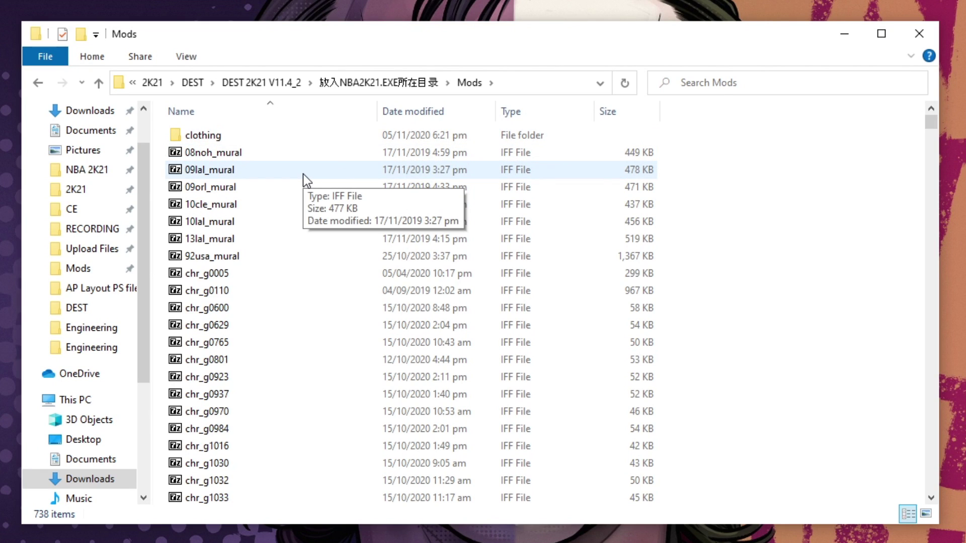
double_click(285, 137)
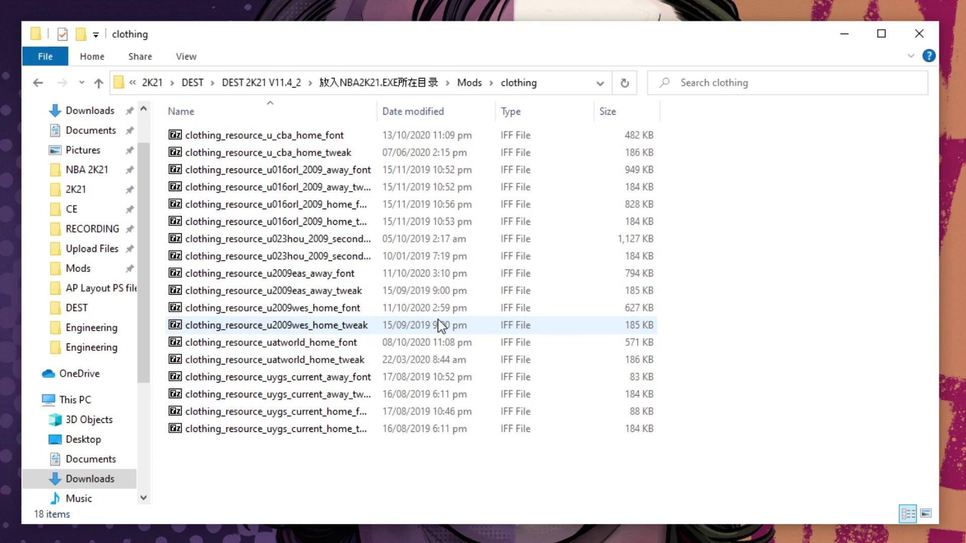
key("BackSpace")
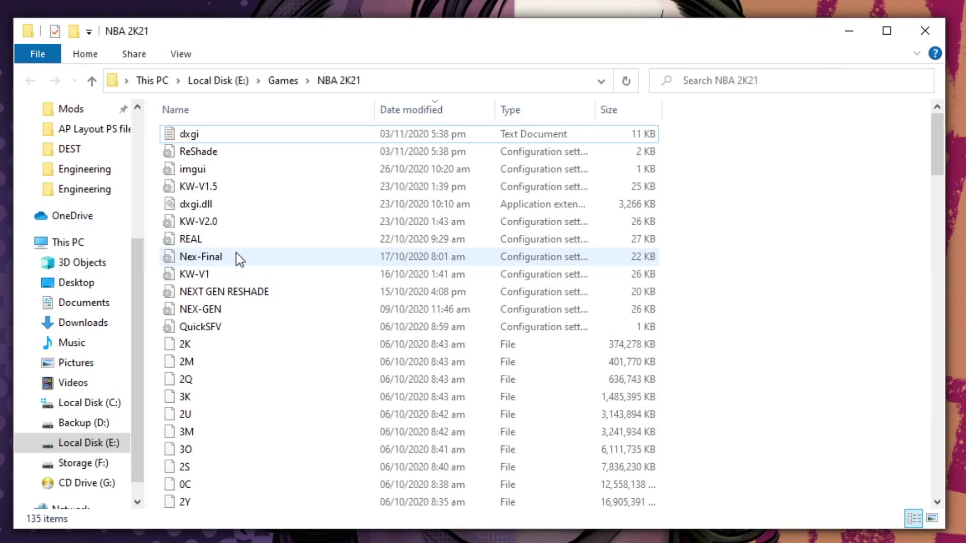
Copy the game's existing Mods folder into the BACKUP folder.
scroll(283, 214, "down", 20)
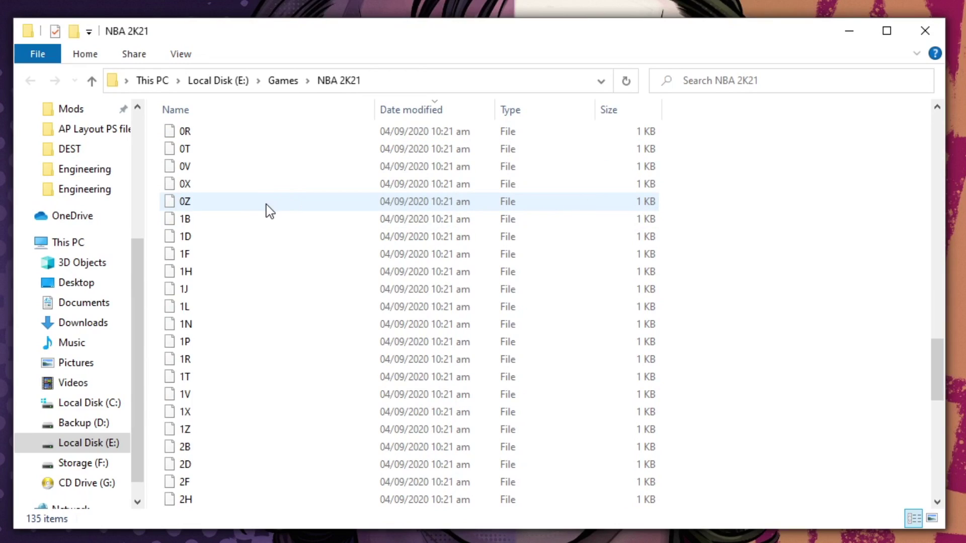
scroll(265, 210, "down", 11)
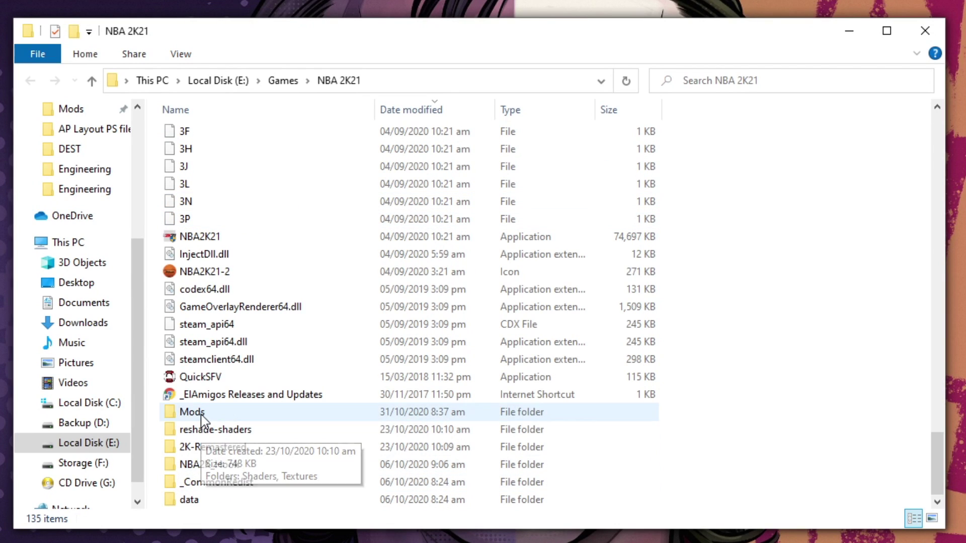
right_click(201, 415)
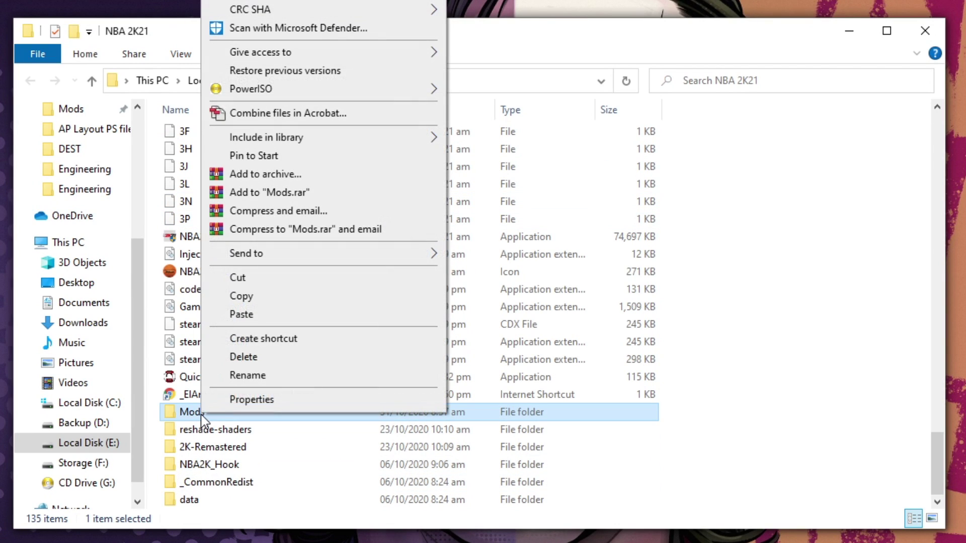
left_click(284, 300)
key("alt+Tab")
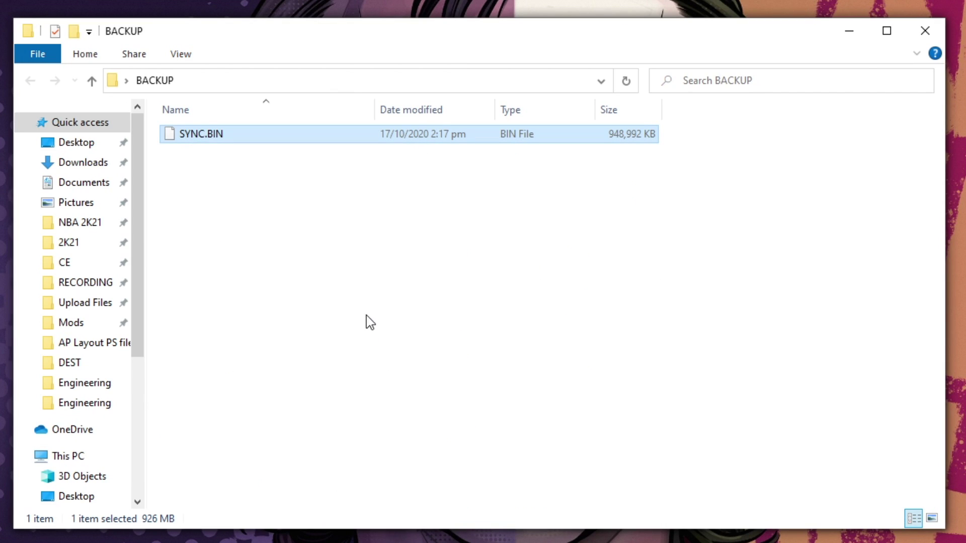
right_click(370, 327)
left_click(418, 432)
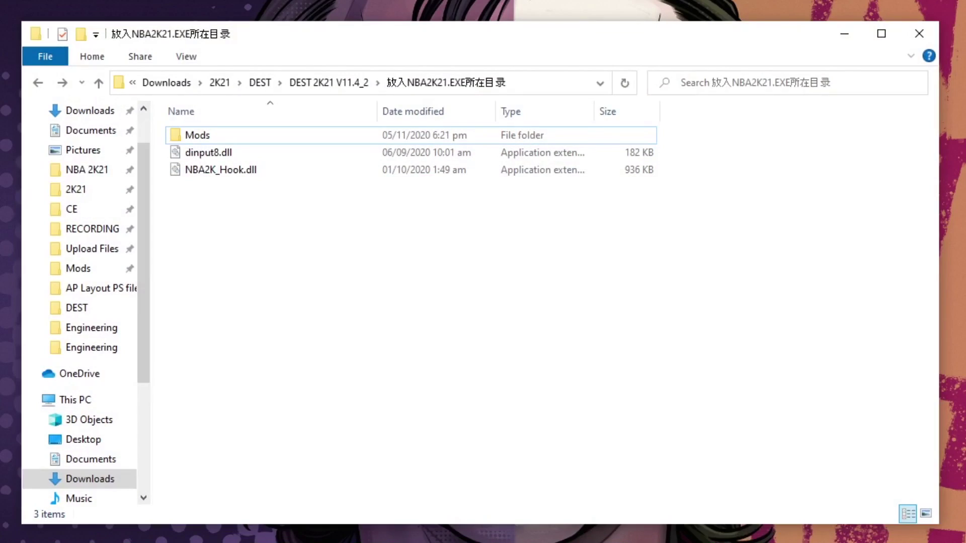
Copy Mods, dinput8.dll and NBA2K_Hook.dll into E:\Games\NBA 2K21, replacing existing files.
left_click_drag(418, 250, 253, 136)
right_click(253, 136)
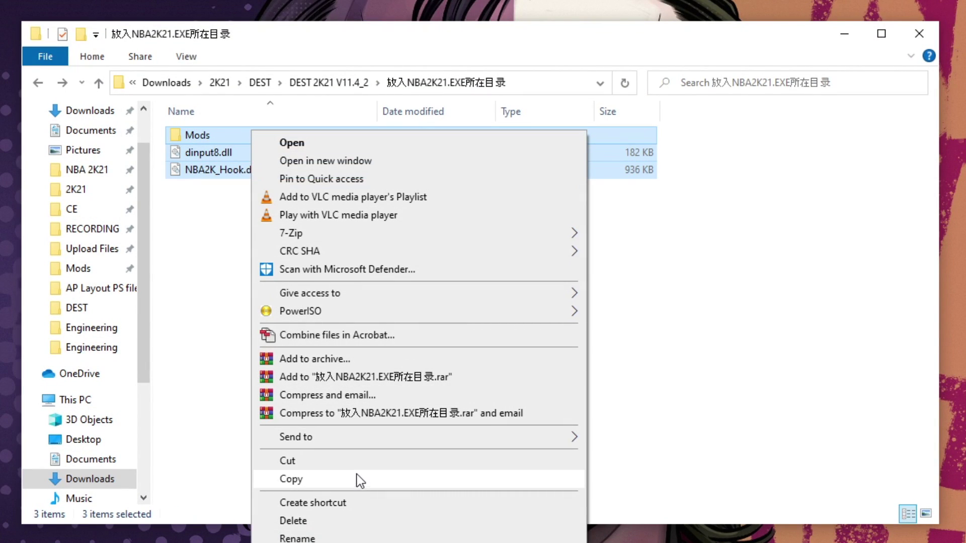
left_click(356, 478)
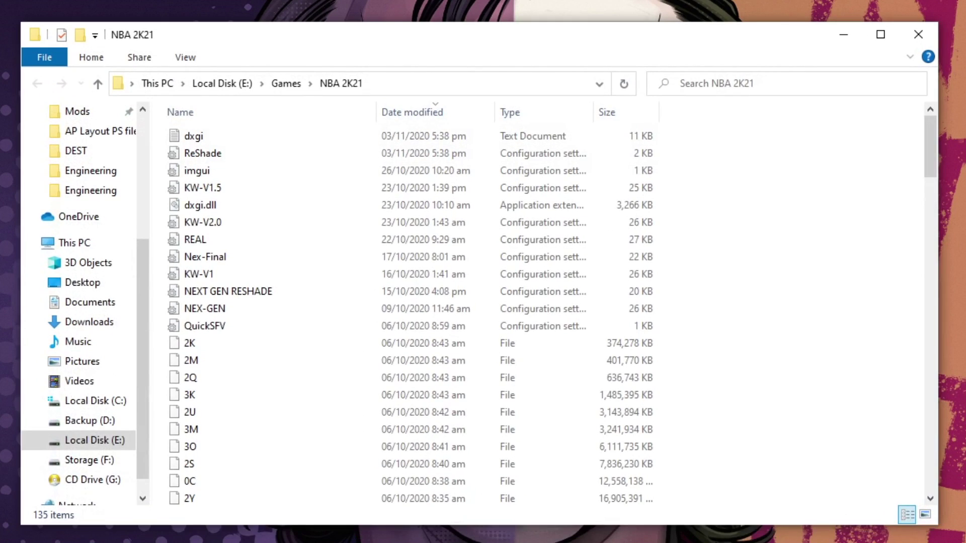
right_click(841, 297)
left_click(885, 429)
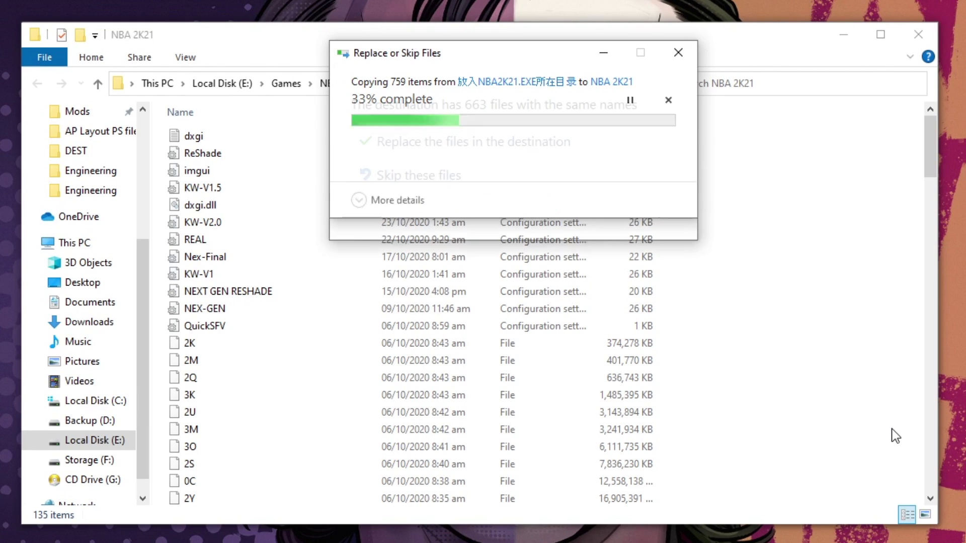
left_click(512, 142)
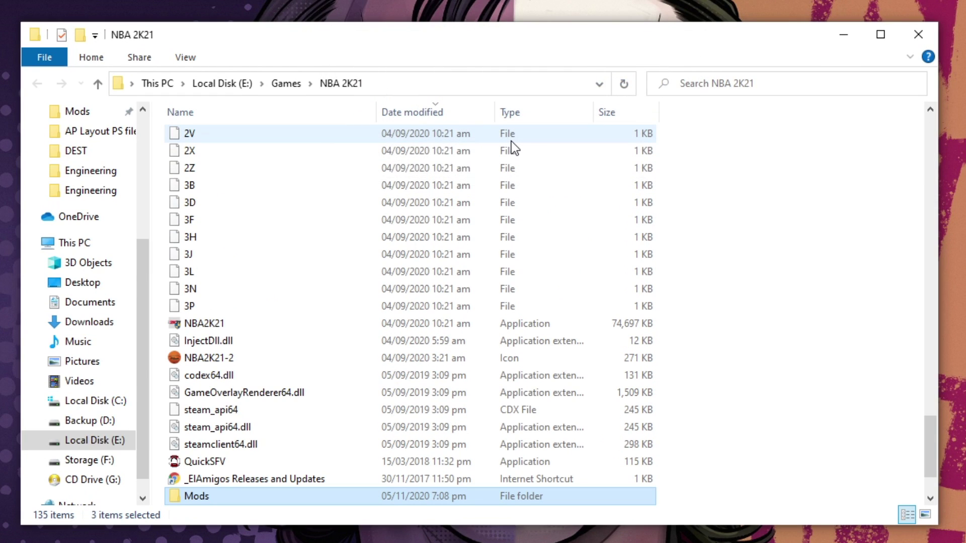
scroll(799, 333, "down", 2)
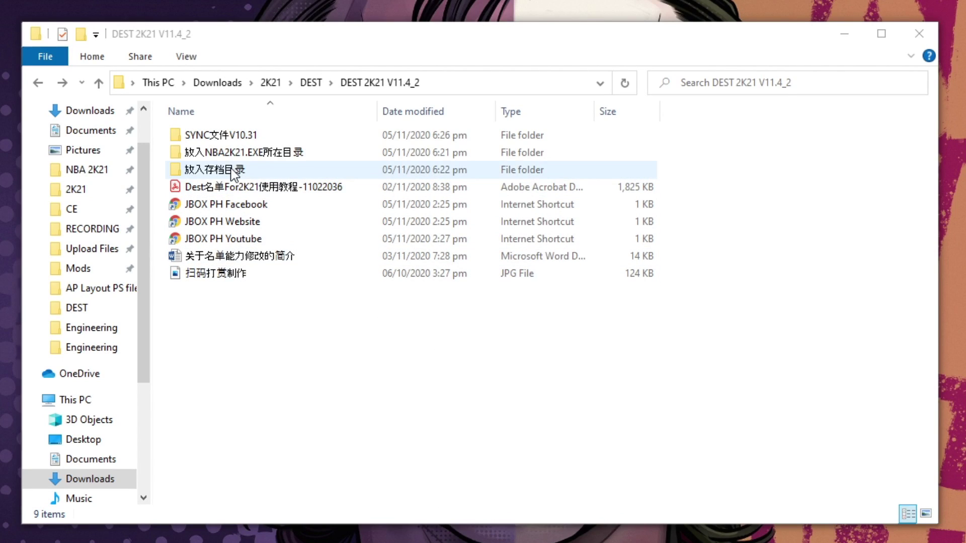
Open the mod's 放入存档目录\GS设定(可选安装)\remote folder containing Settings.
double_click(233, 172)
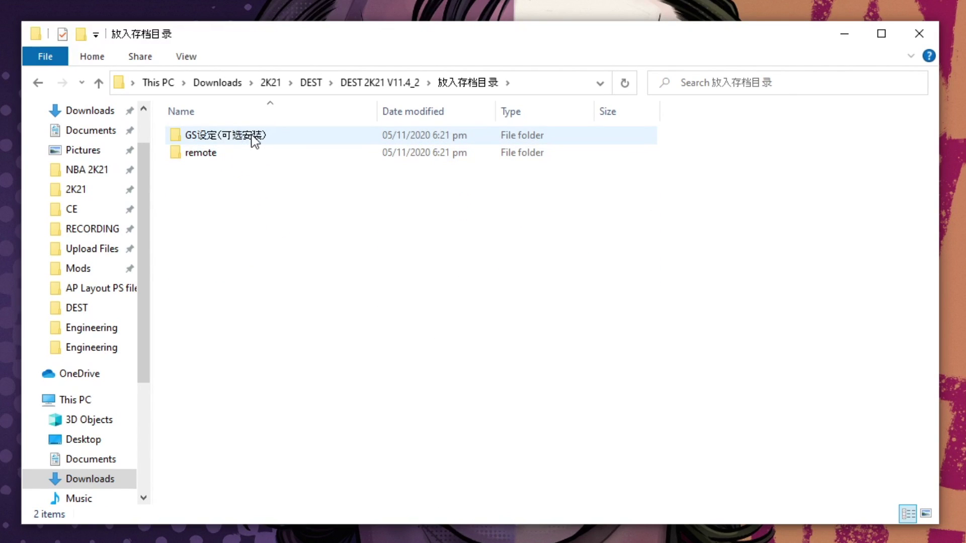
double_click(229, 133)
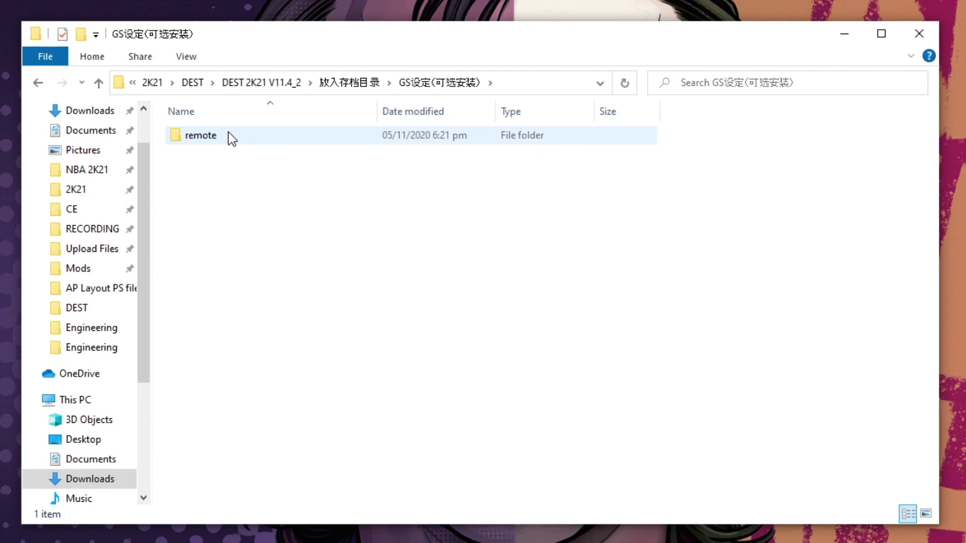
double_click(231, 136)
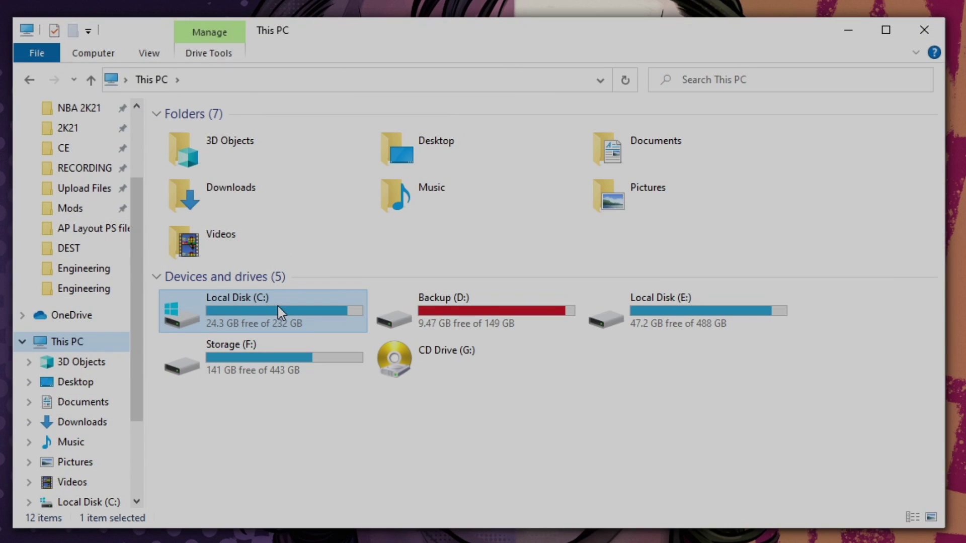
Browse to C:\Users\Public\Public Documents\Steam\CODEX\1225330\remote.
double_click(279, 308)
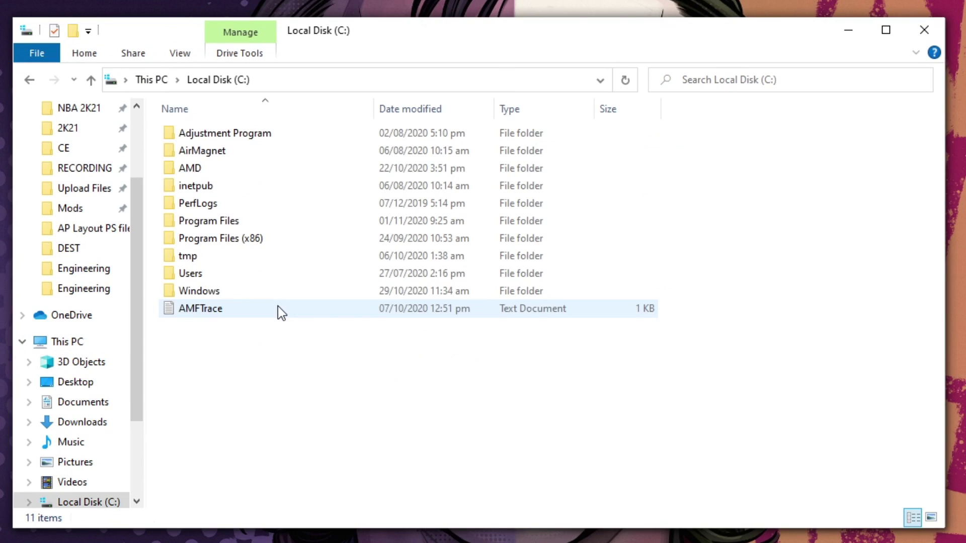
double_click(194, 276)
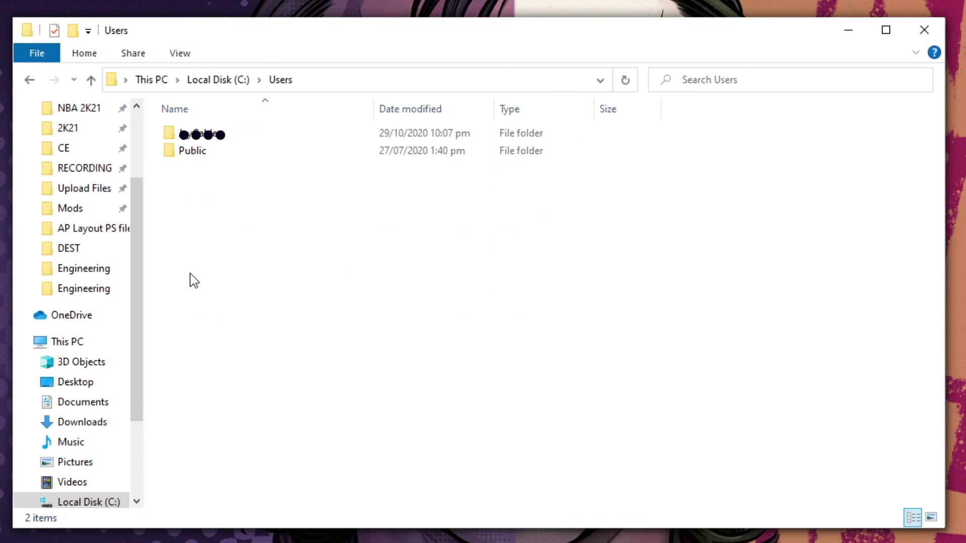
double_click(200, 152)
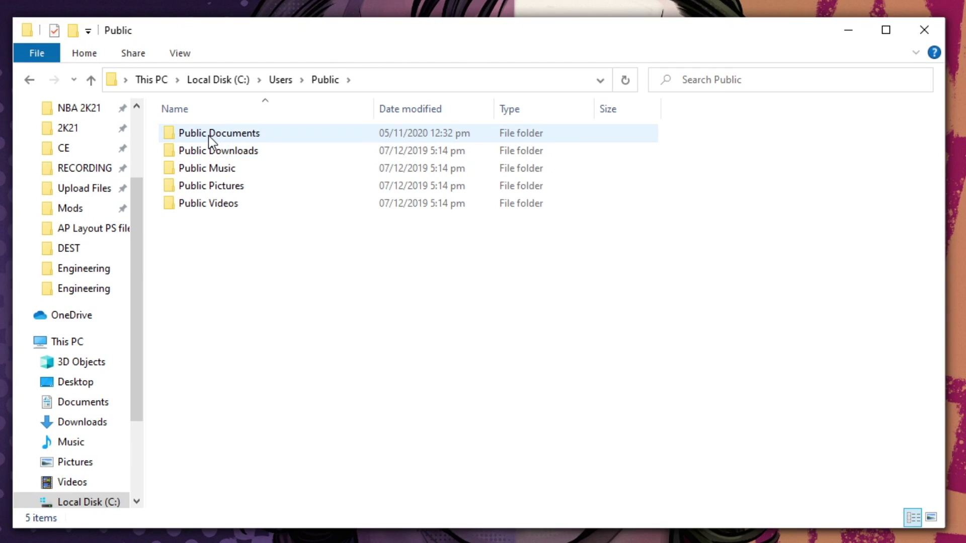
double_click(209, 134)
double_click(208, 134)
double_click(209, 134)
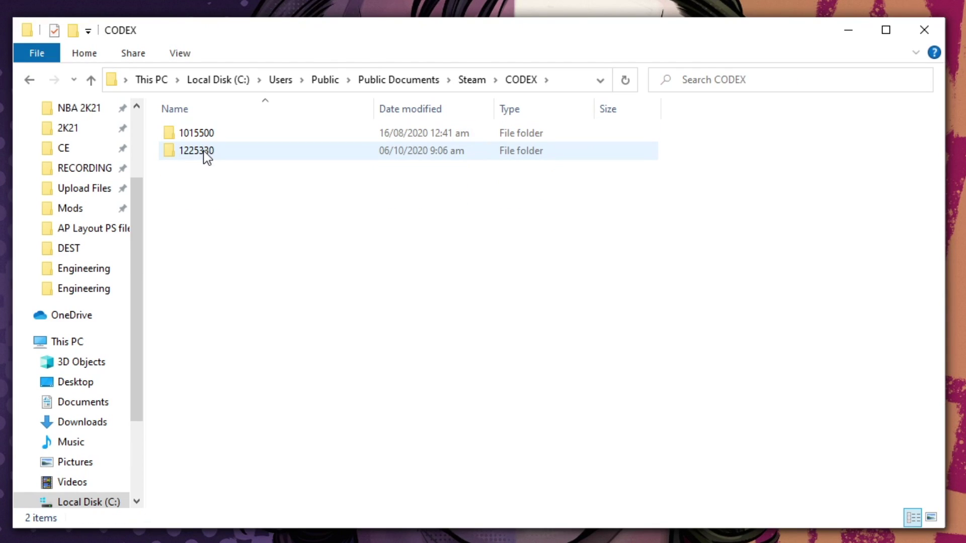
double_click(207, 153)
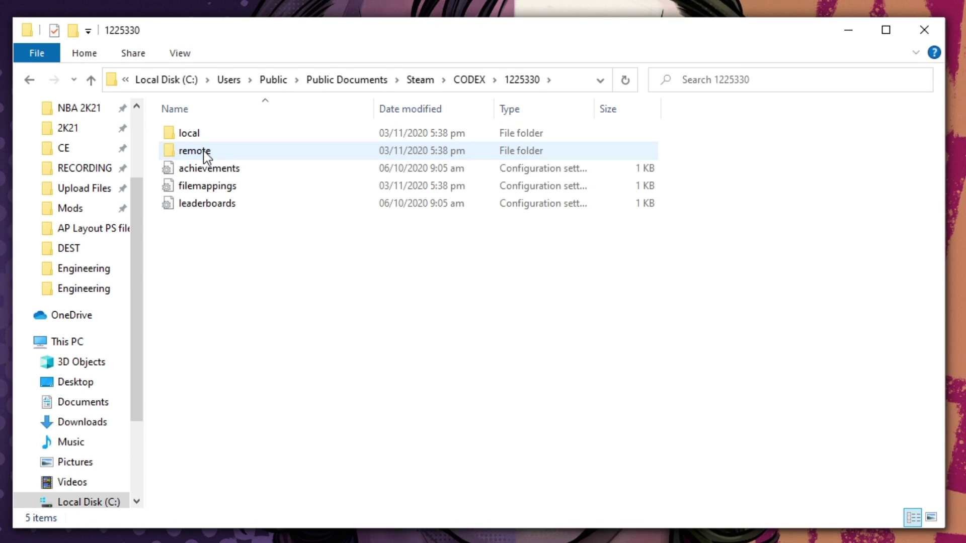
double_click(204, 151)
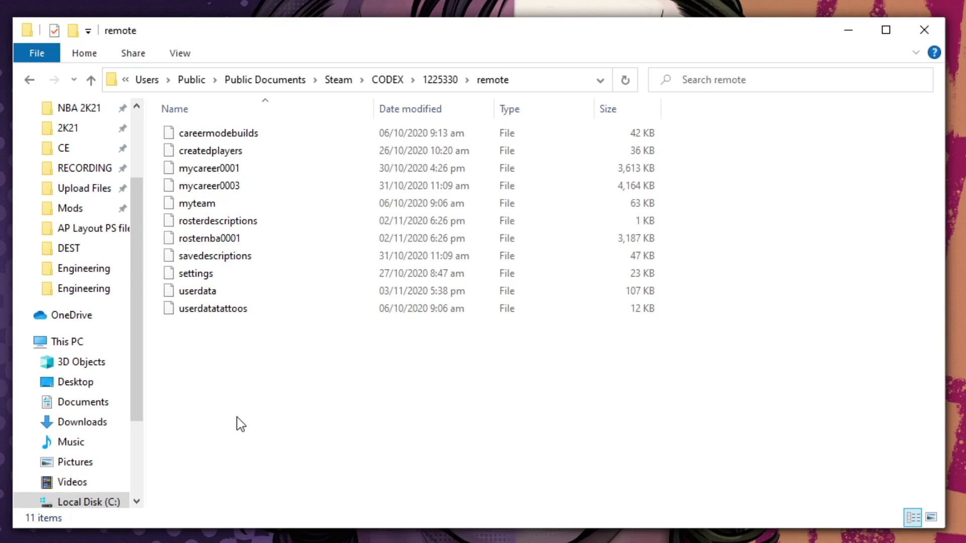
Copy the game's settings file into the BACKUP folder.
left_click(212, 272)
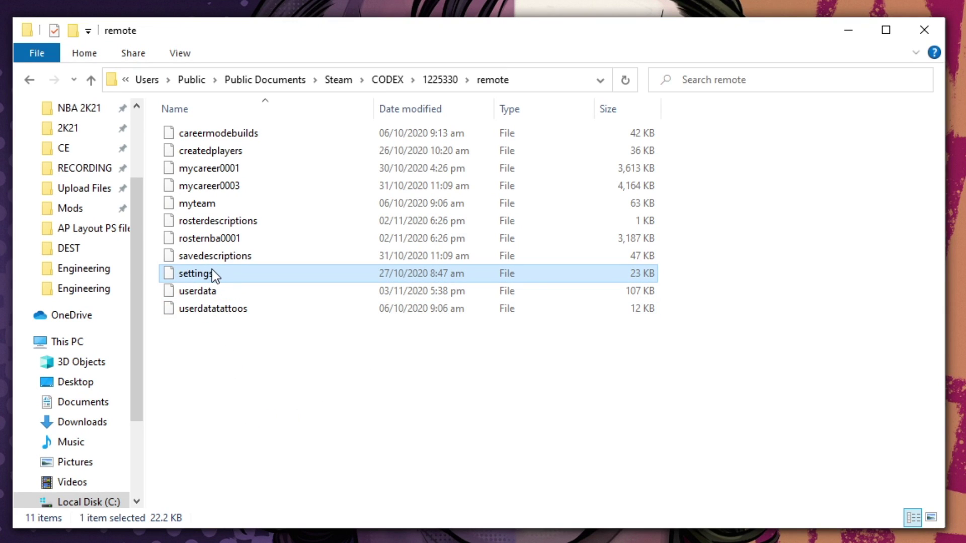
right_click(213, 271)
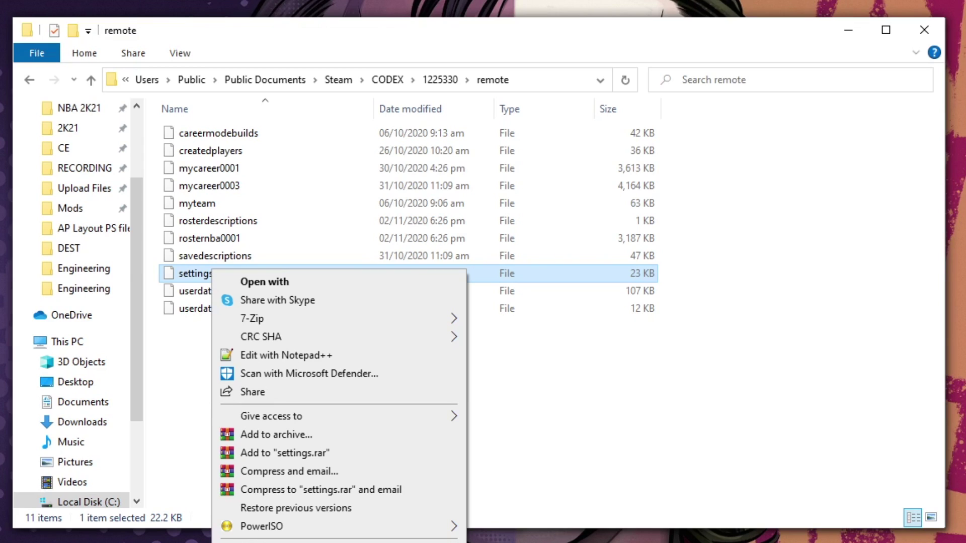
key("Escape")
key("alt+Tab")
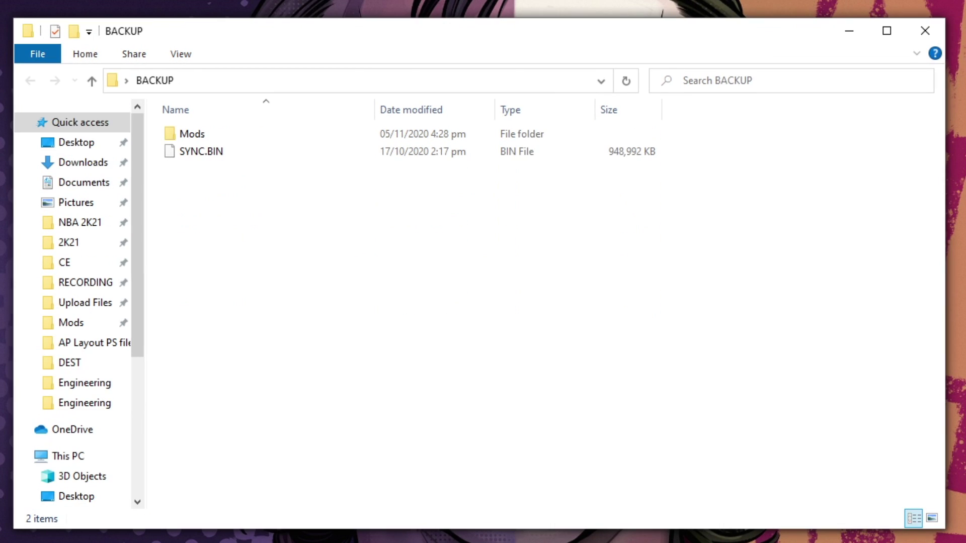
right_click(402, 277)
left_click(458, 415)
left_click(354, 324)
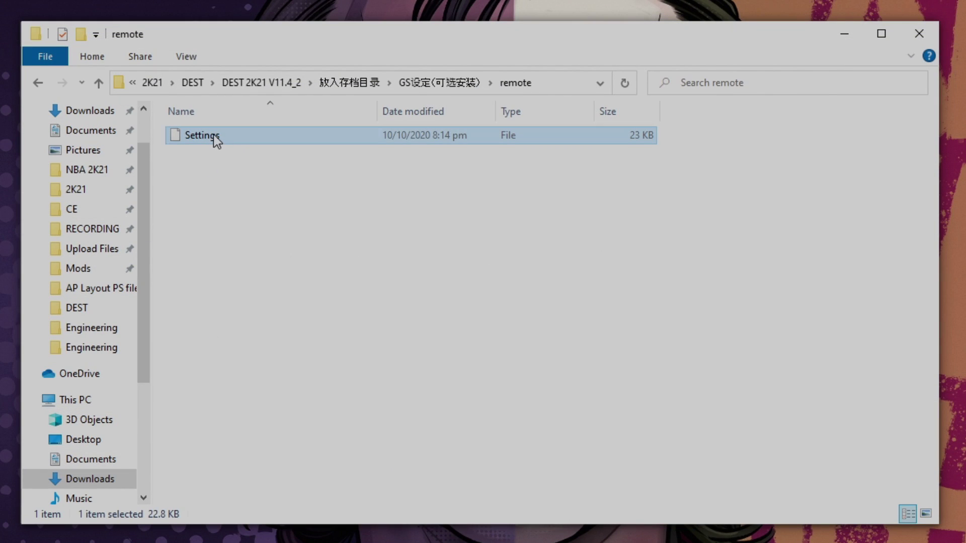
Overwrite the CODEX remote settings with the mod's Settings file, then return to 放入存档目录.
right_click(213, 134)
left_click(292, 454)
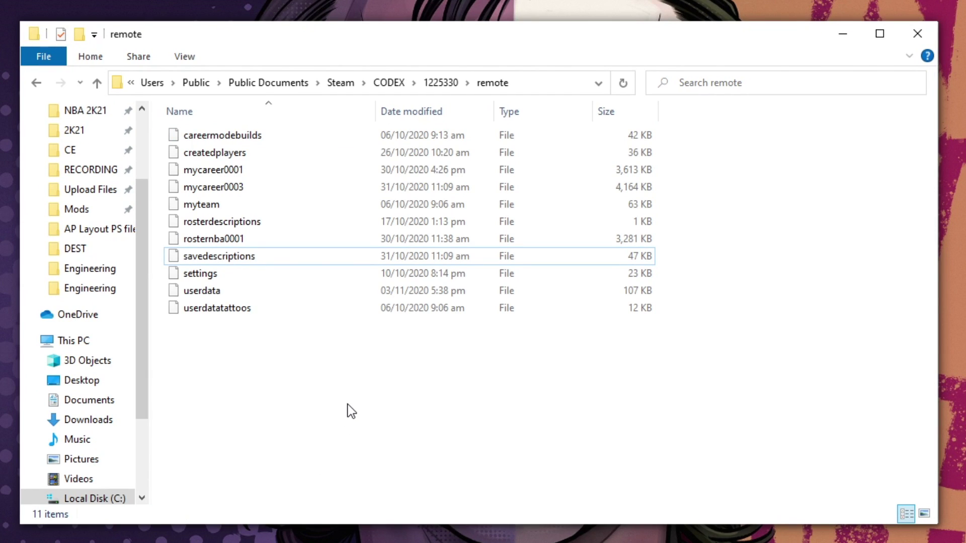
right_click(347, 402)
left_click(407, 538)
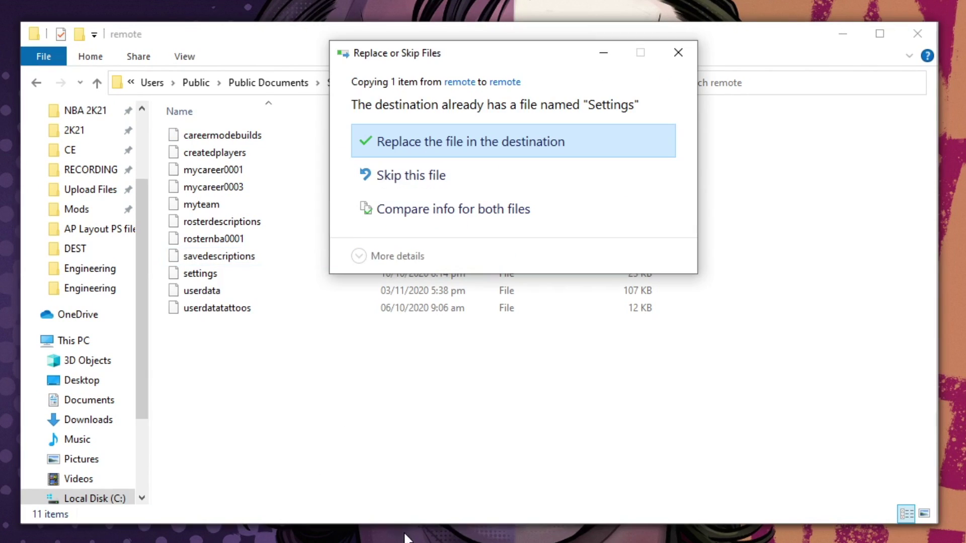
left_click(564, 142)
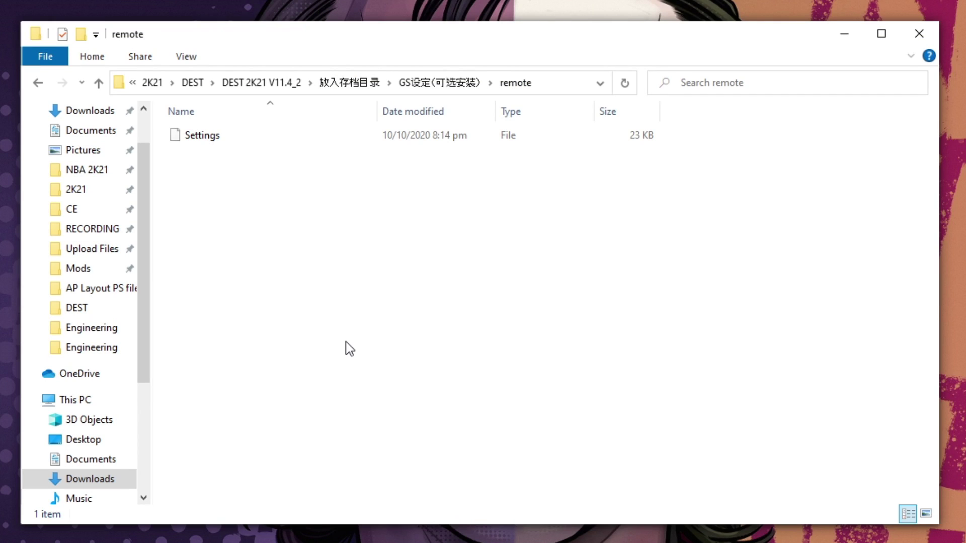
key("BackSpace")
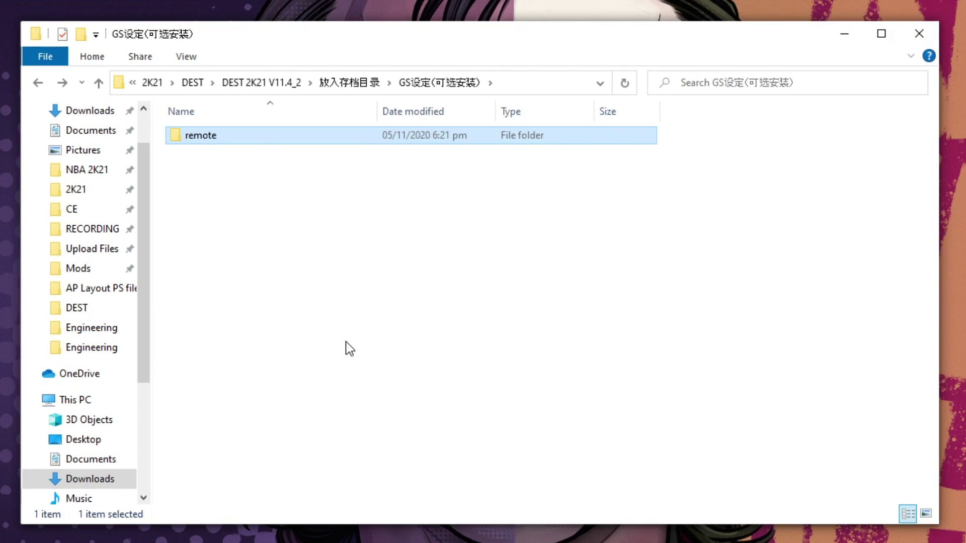
key("BackSpace")
left_click(284, 231)
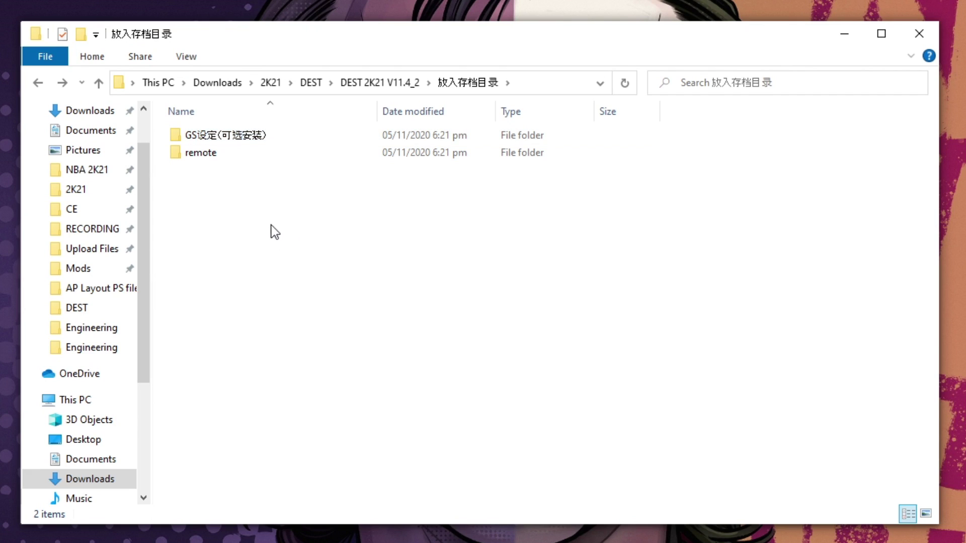
In the remote roster folder, copy the rosterdescriptions and rosternba0001 save files.
double_click(216, 153)
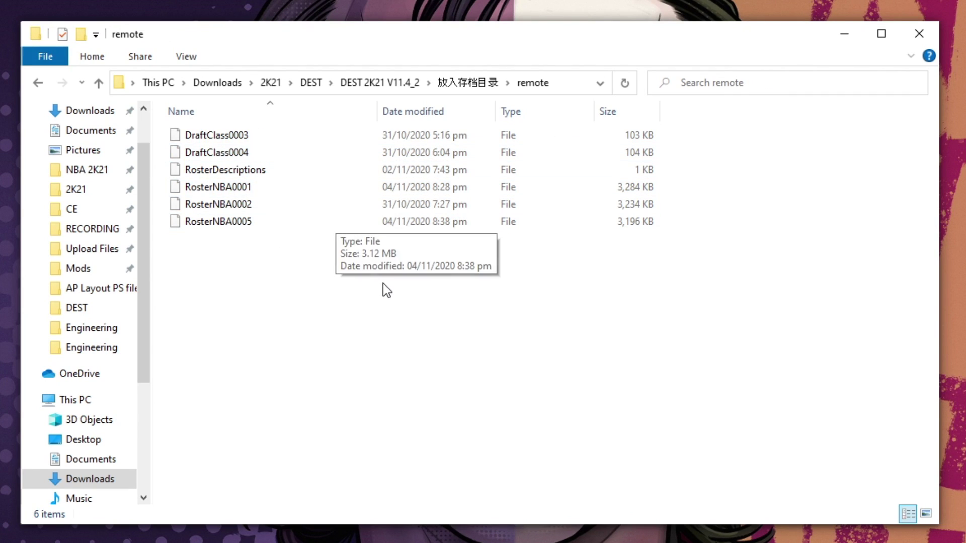
left_click_drag(444, 304, 241, 129)
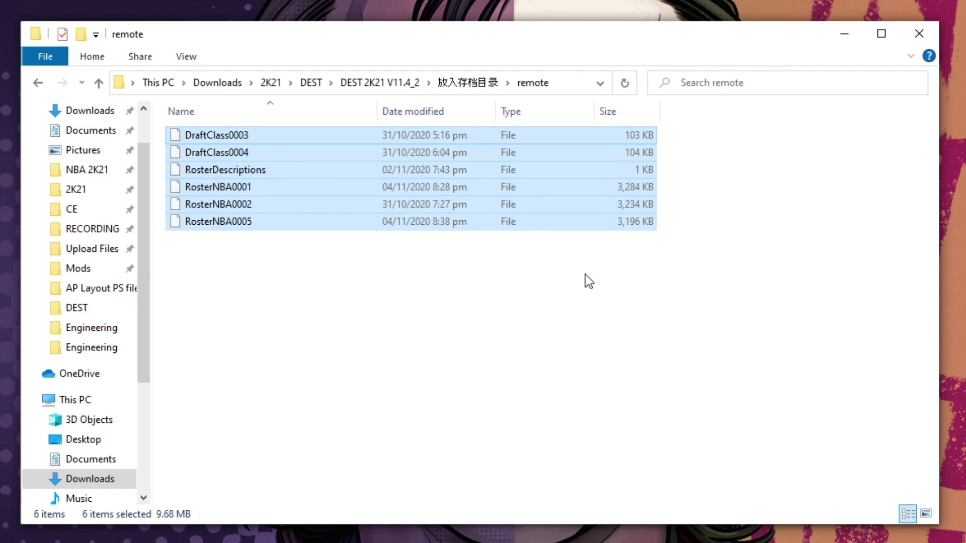
left_click(585, 275)
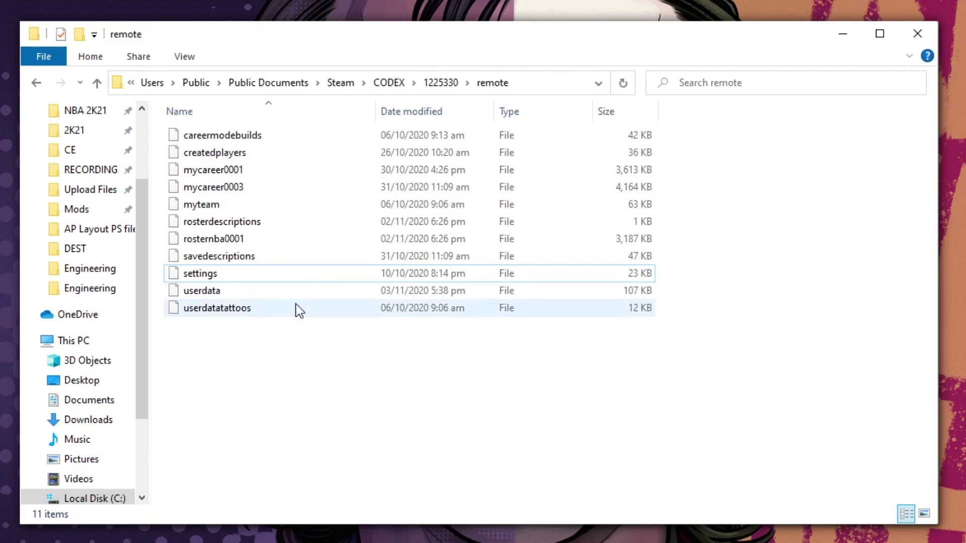
left_click(249, 220)
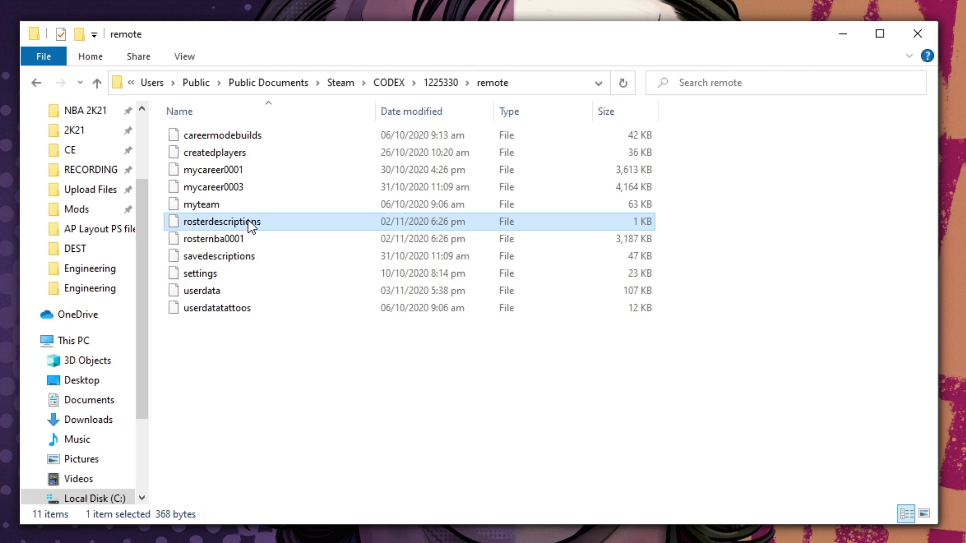
left_click(250, 241, "ctrl")
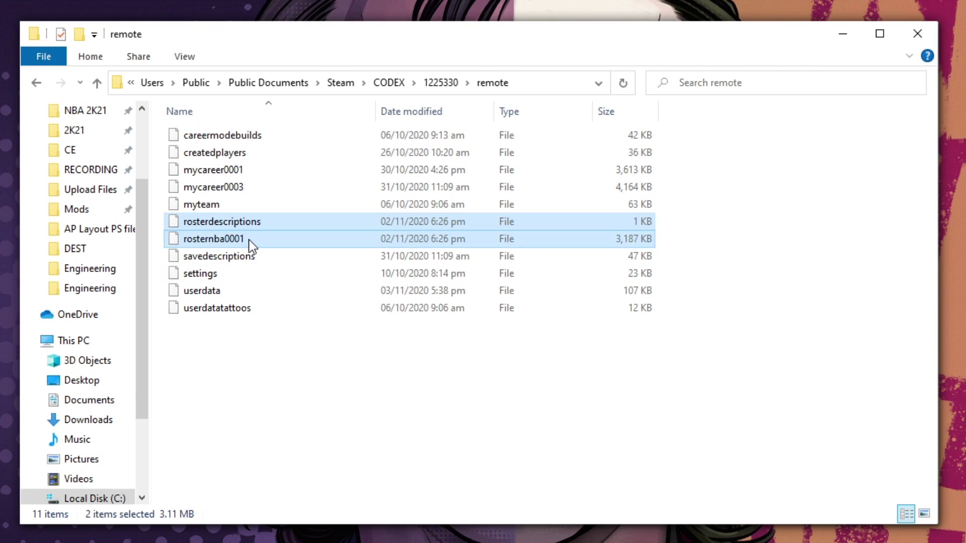
right_click(282, 235)
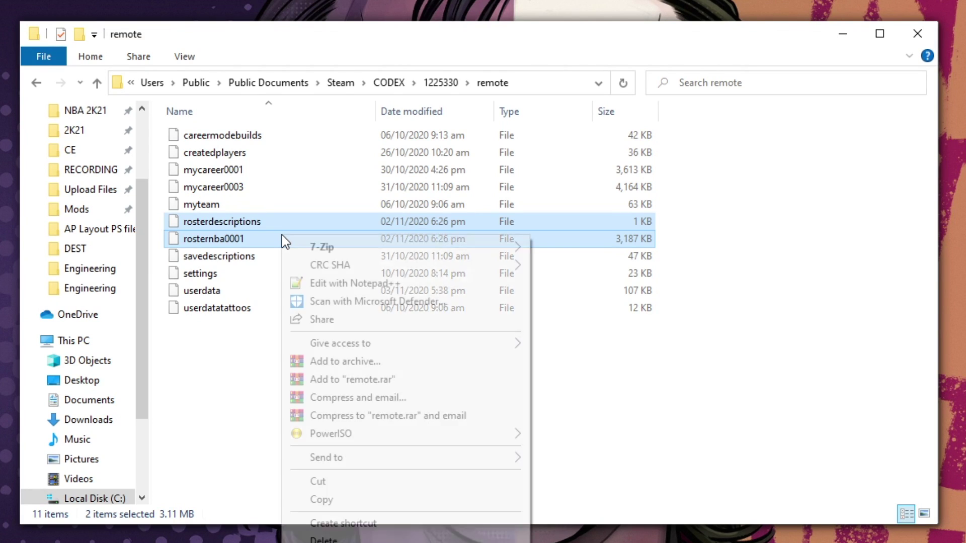
left_click(373, 500)
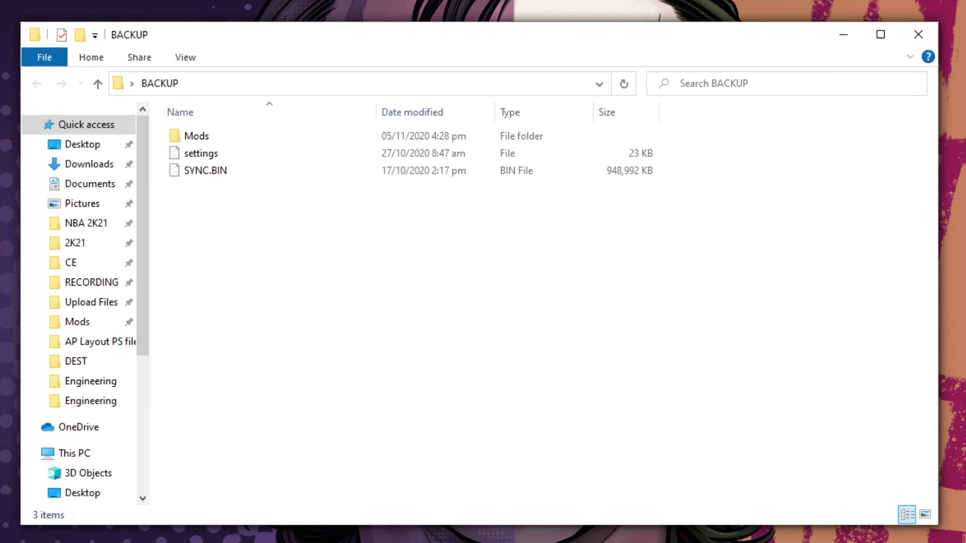
Paste the two roster files into the backup folder, then copy all six DEST save files.
right_click(426, 271)
left_click(482, 406)
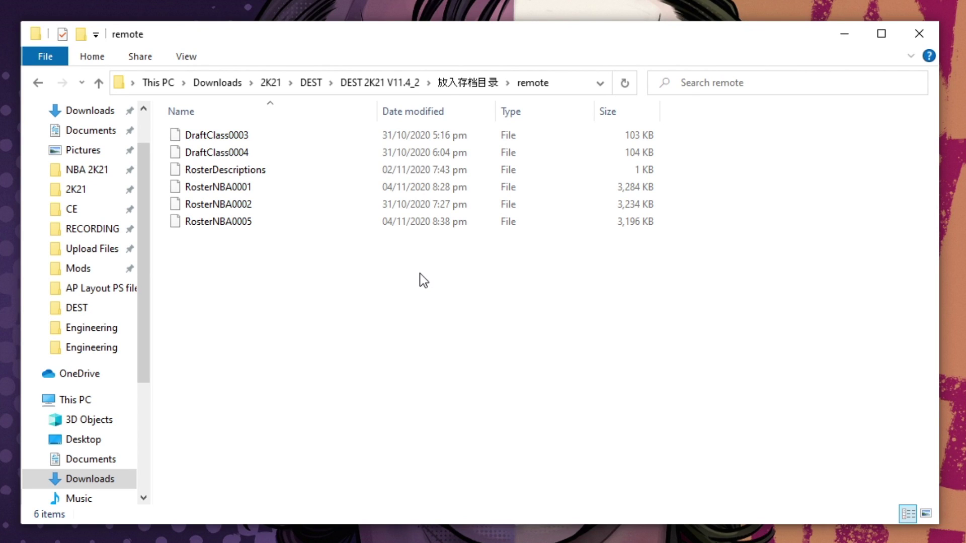
left_click_drag(420, 274, 269, 138)
right_click(270, 138)
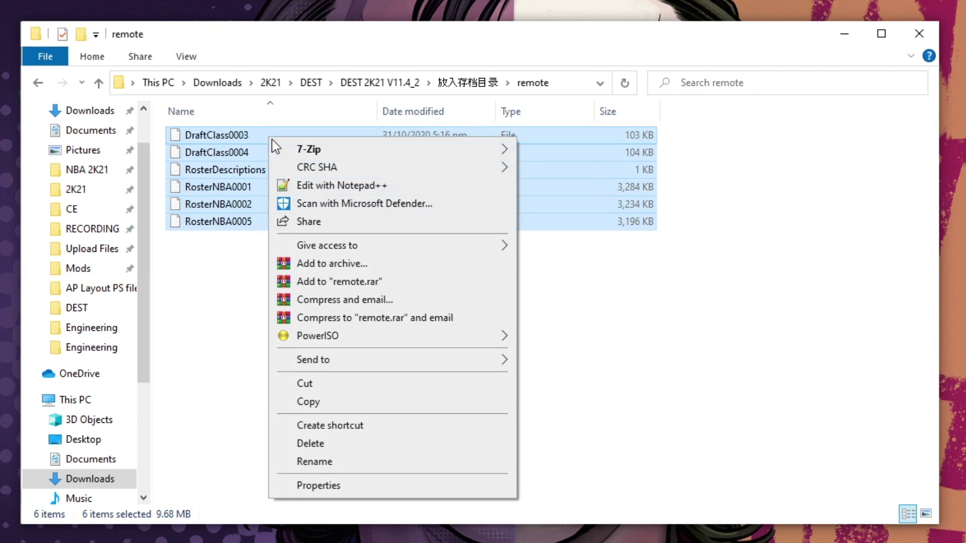
left_click(325, 402)
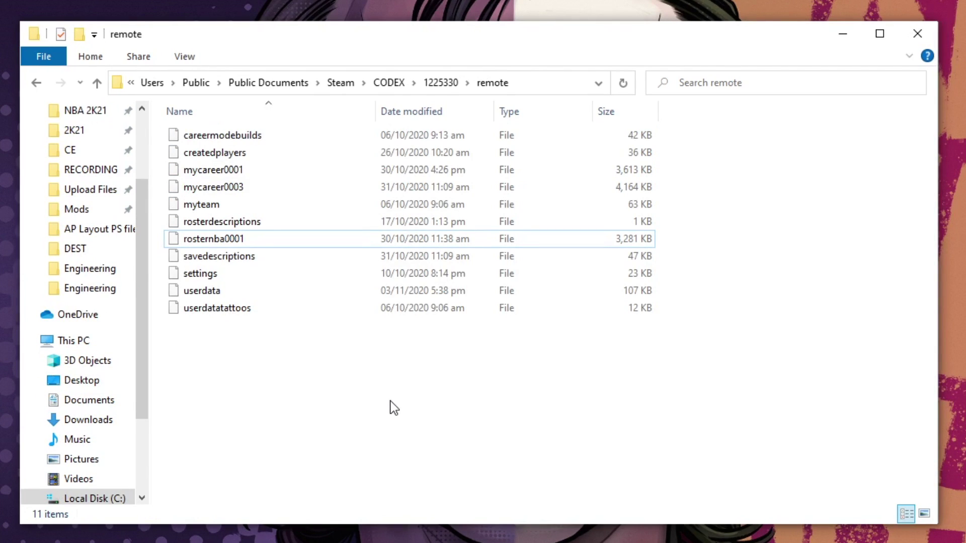
Paste the six DEST files into the CODEX remote folder, replacing the existing ones.
right_click(394, 408)
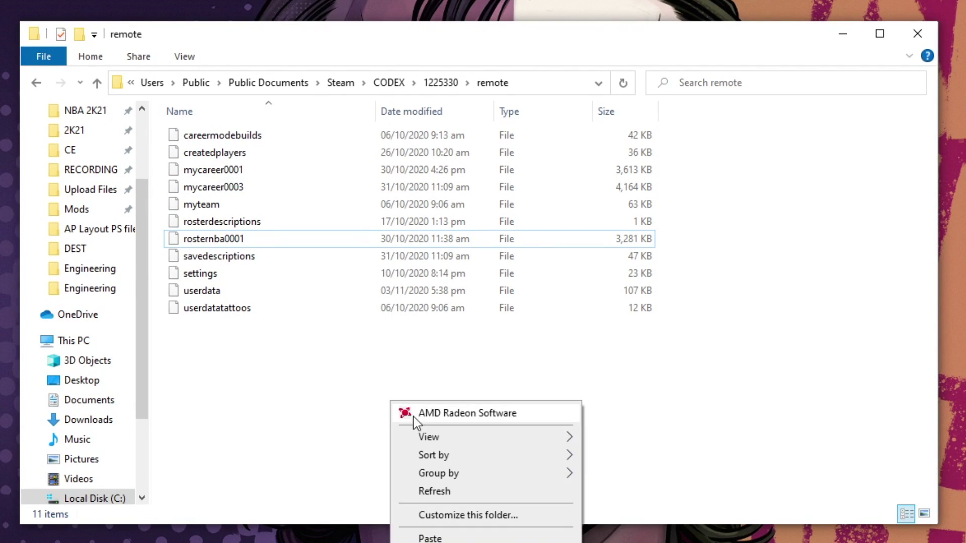
left_click(427, 537)
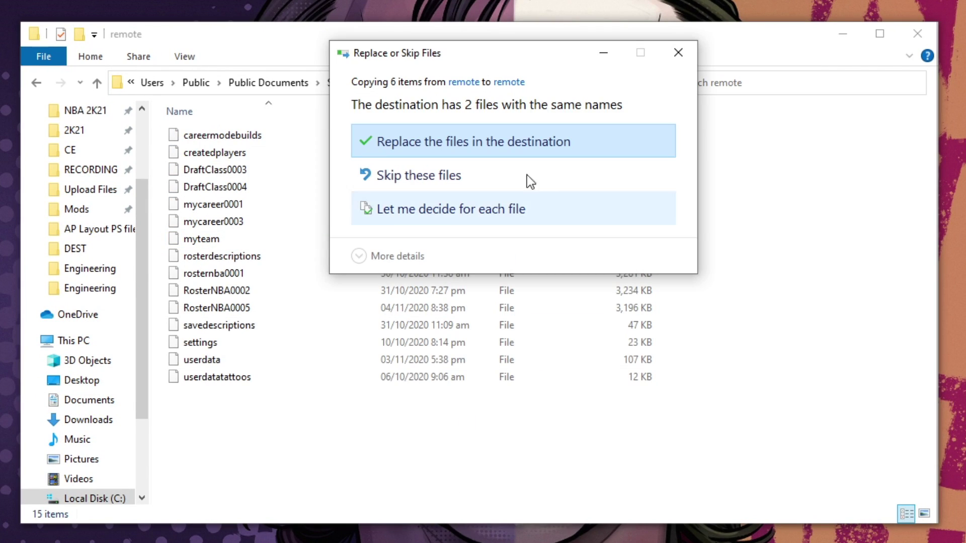
left_click(549, 147)
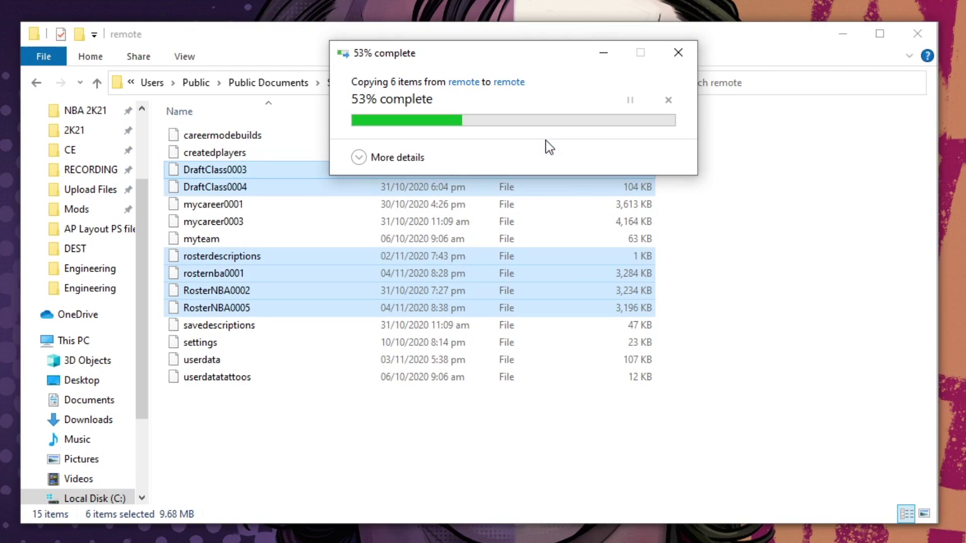
left_click(508, 407)
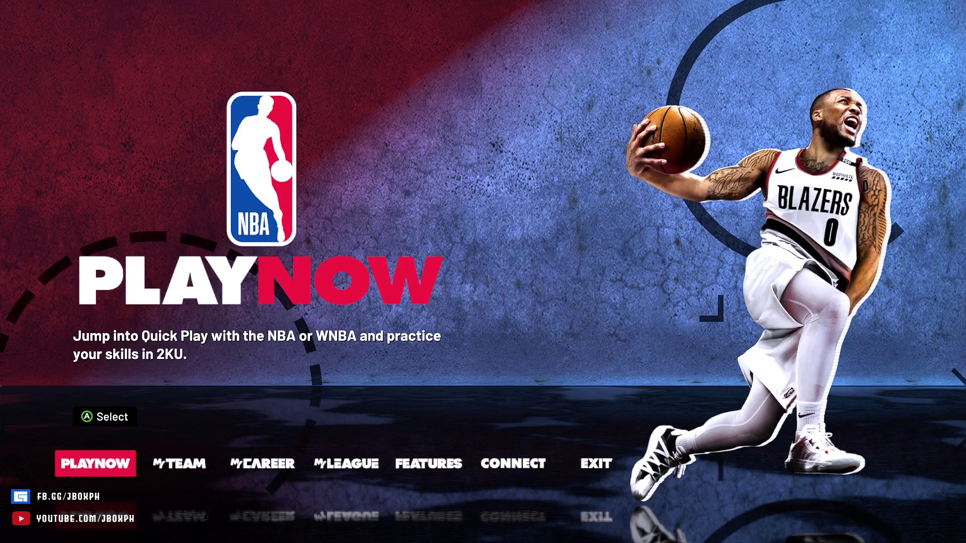
Start a Play Now Quick Play game and choose the User-Created roster for the DEST mod.
key("Return")
key("Return")
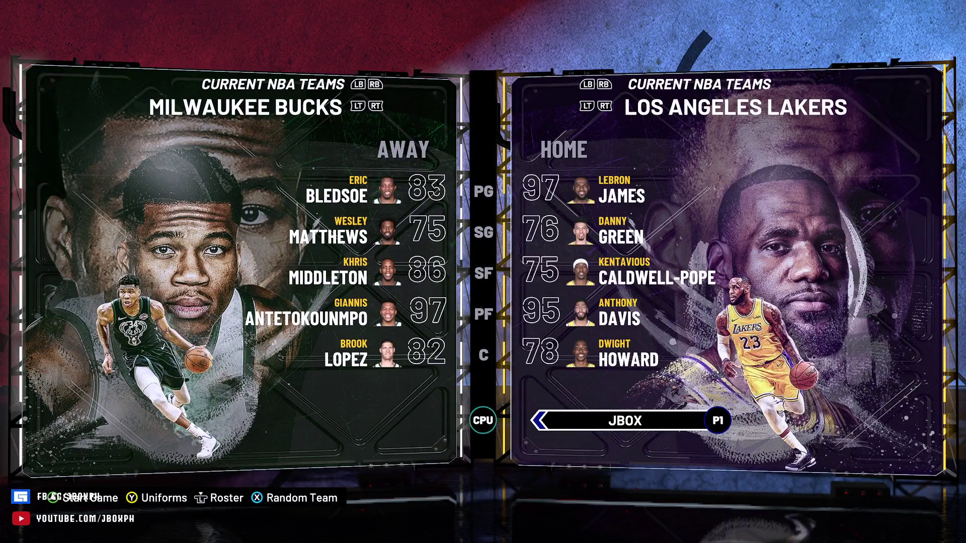
key("r")
key("Right")
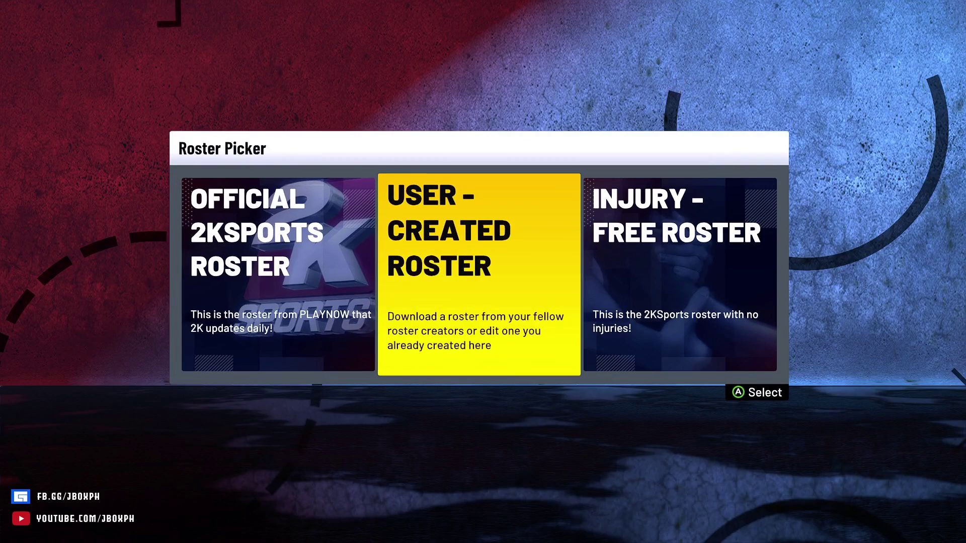
key("Return")
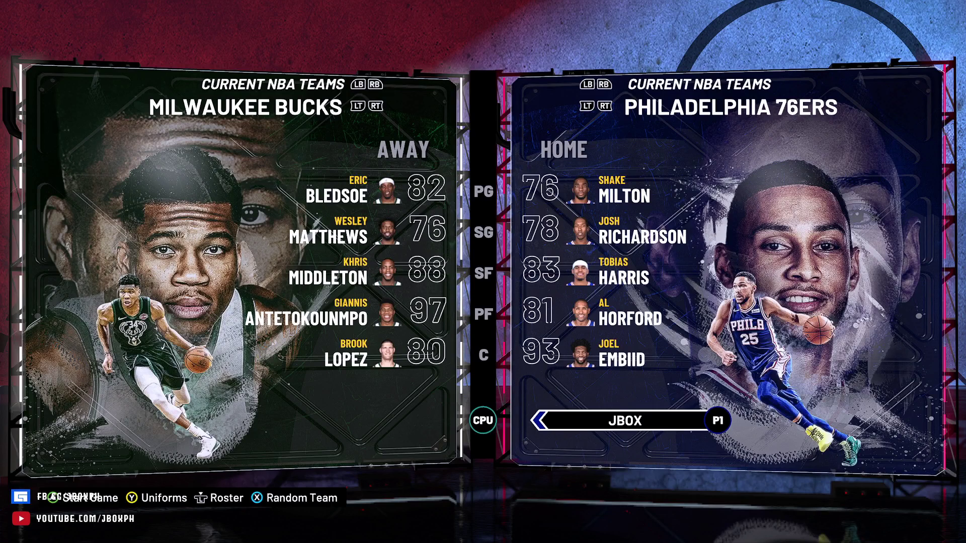
Switch the home side to Classic NBA Teams and cycle to the '08-'09 Orlando Magic.
key("e")
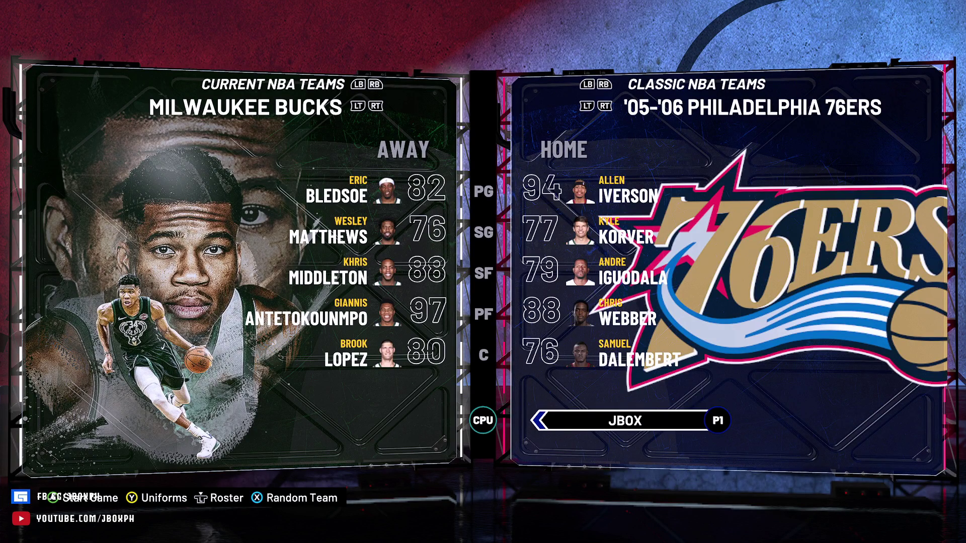
key("e")
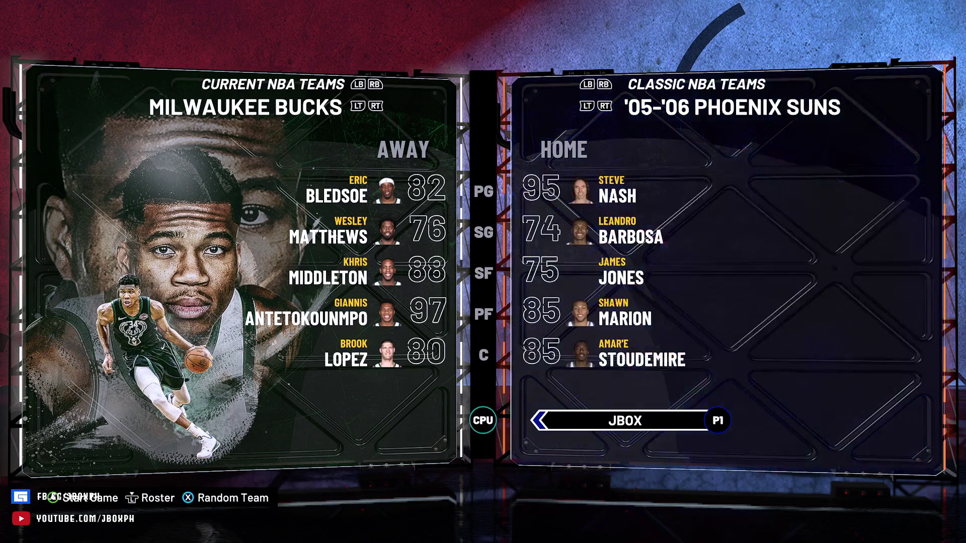
key("e")
key("e")
key("e")
key("e")
key("e")
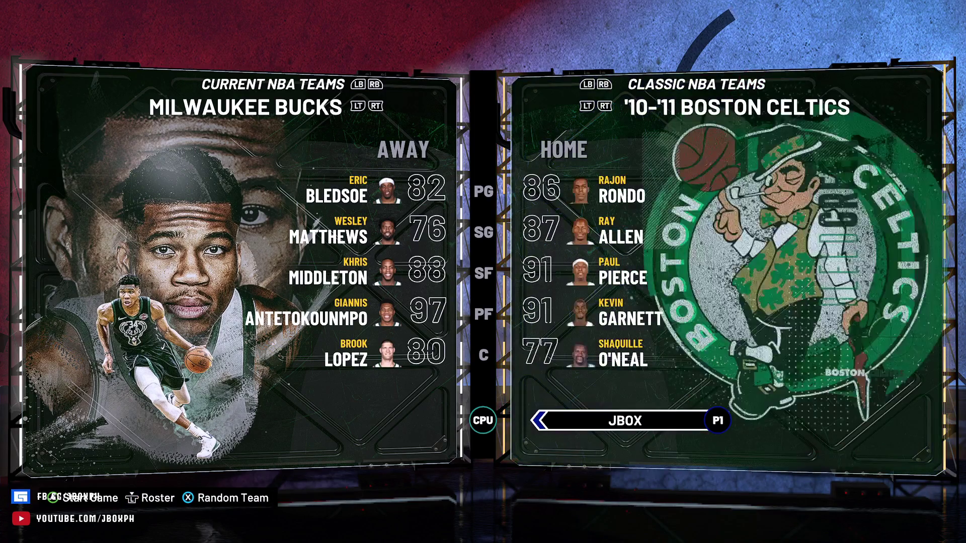
key("e")
key("e")
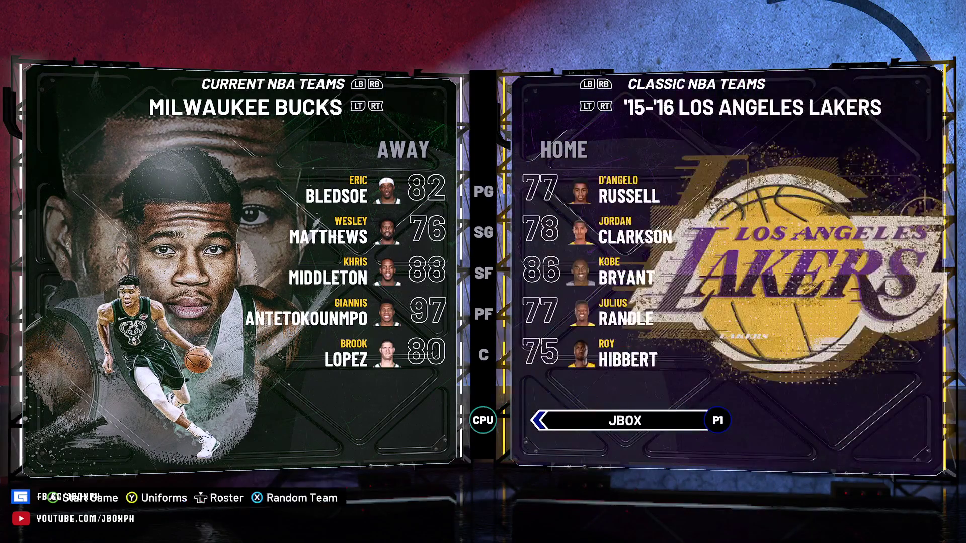
key("Left")
Switch the away side to classic teams, pick the '09-'10 Lakers, and hand them to CPU.
key("e")
key("e")
key("e")
key("e")
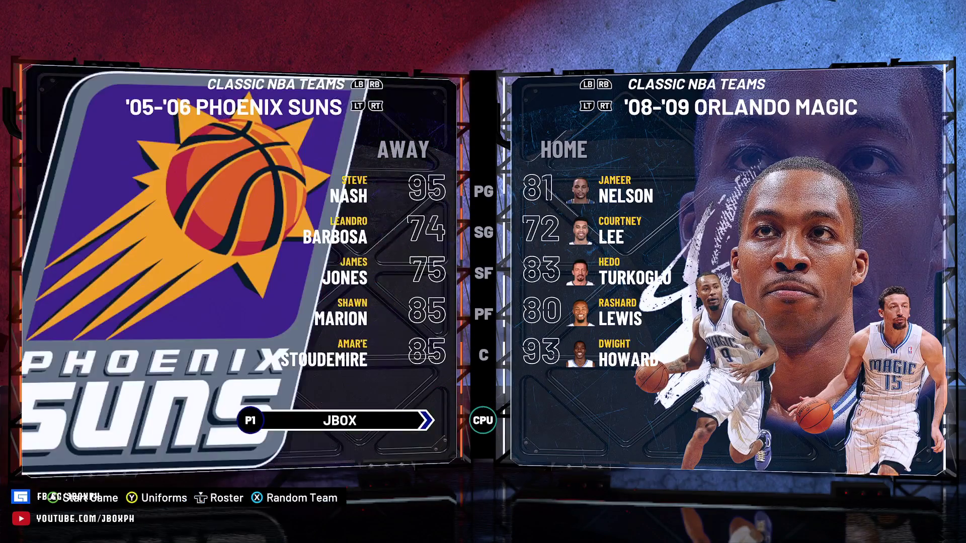
key("e")
key("e")
key("e")
key("e")
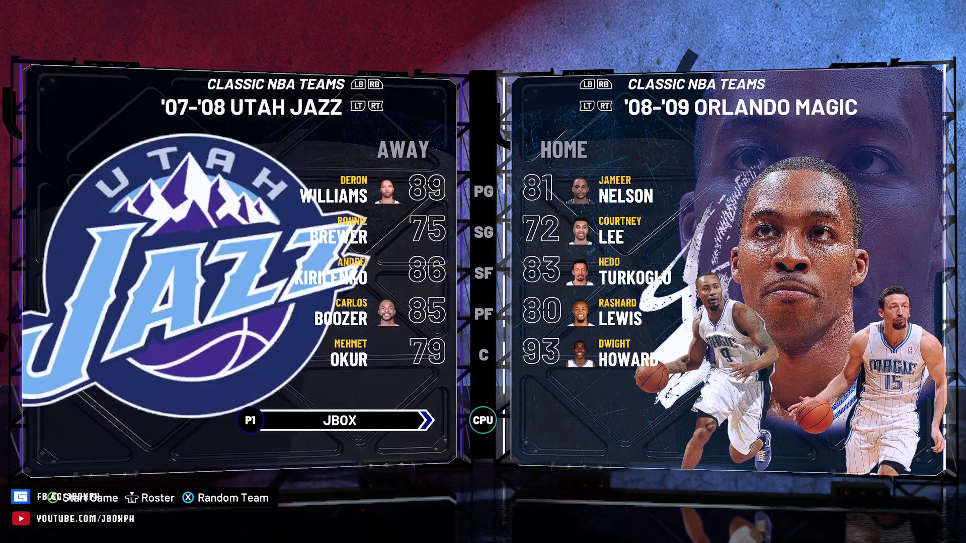
key("e")
key("e")
key("e")
key("e")
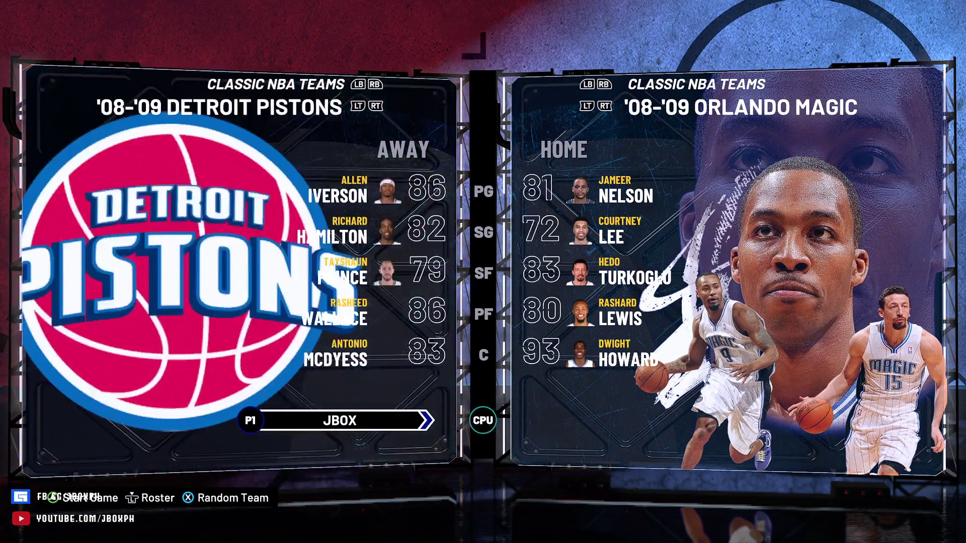
key("e")
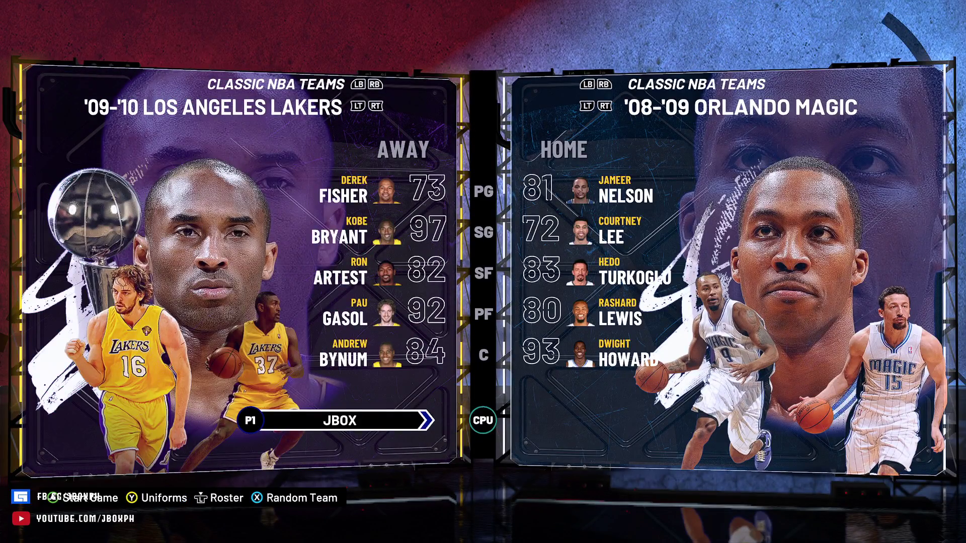
key("Right")
Give the Lakers Classic Home '99-'17 and the Magic Classic Away '08-'09 uniforms.
key("y")
key("e")
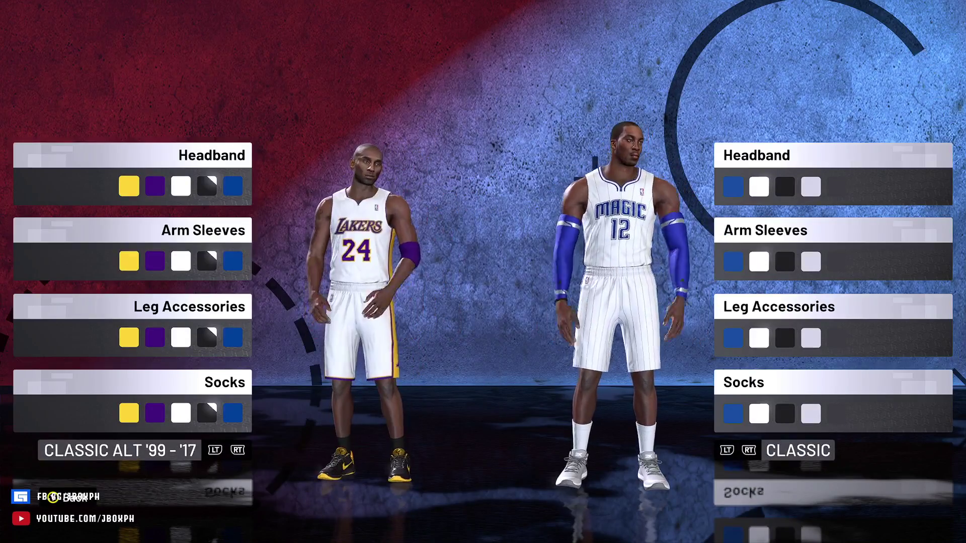
key("e")
key("q")
key("q")
key("q")
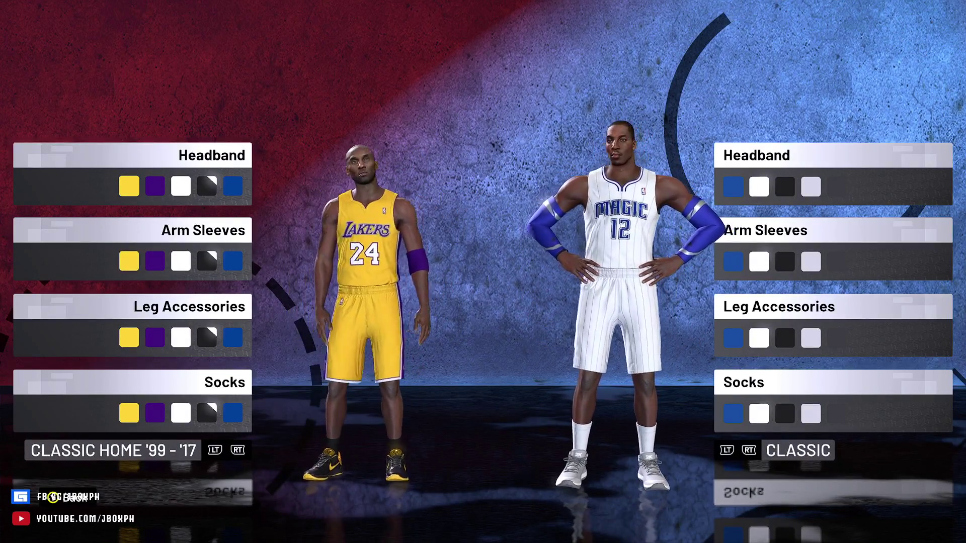
key("e")
key("e")
key("q")
key("q")
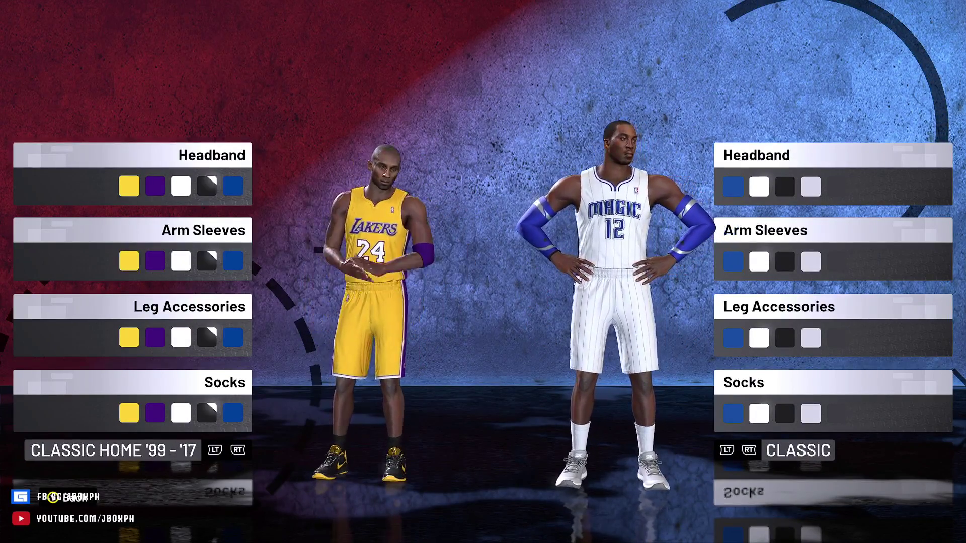
key("e")
key("e")
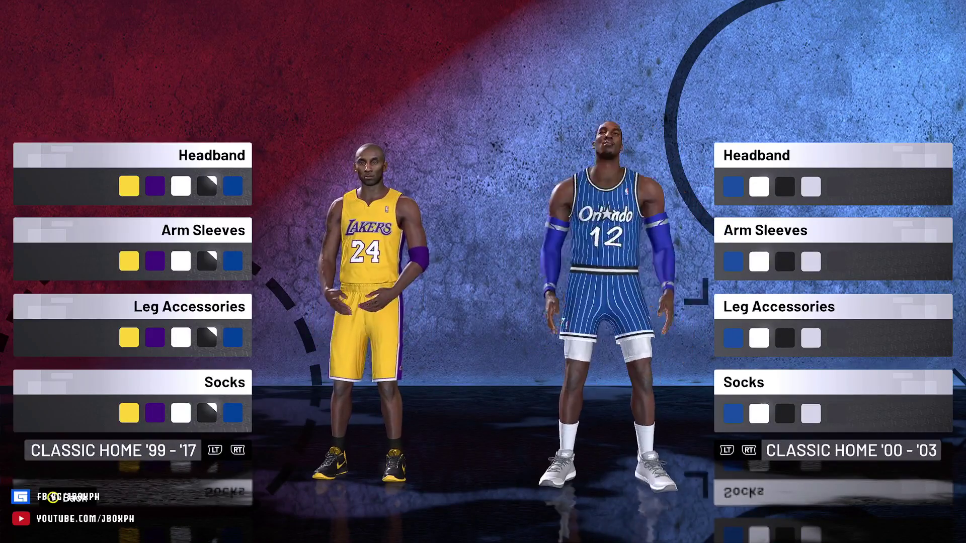
key("q")
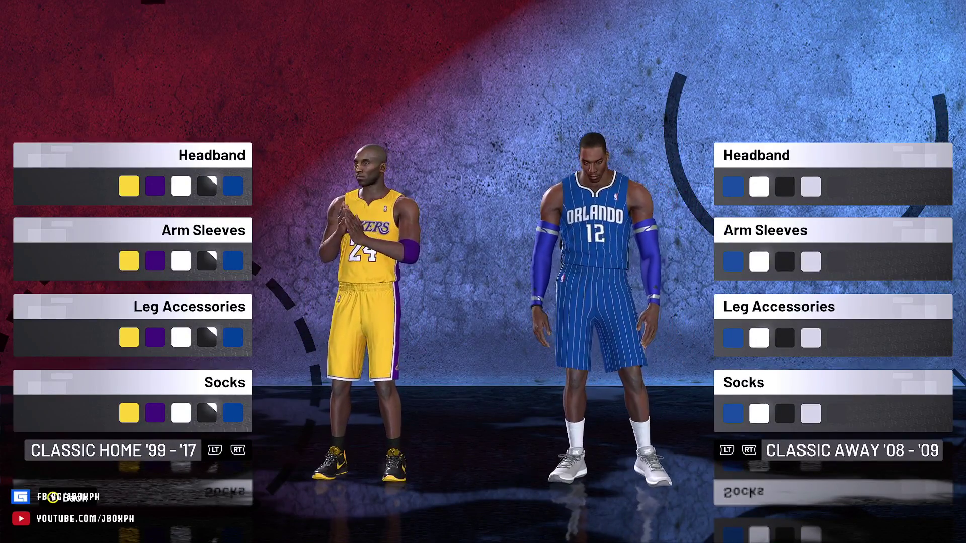
key("Escape")
Preview the Lakers' purple Classic Away uniform, then keep Classic Home '99-'17.
key("y")
key("e")
key("e")
key("e")
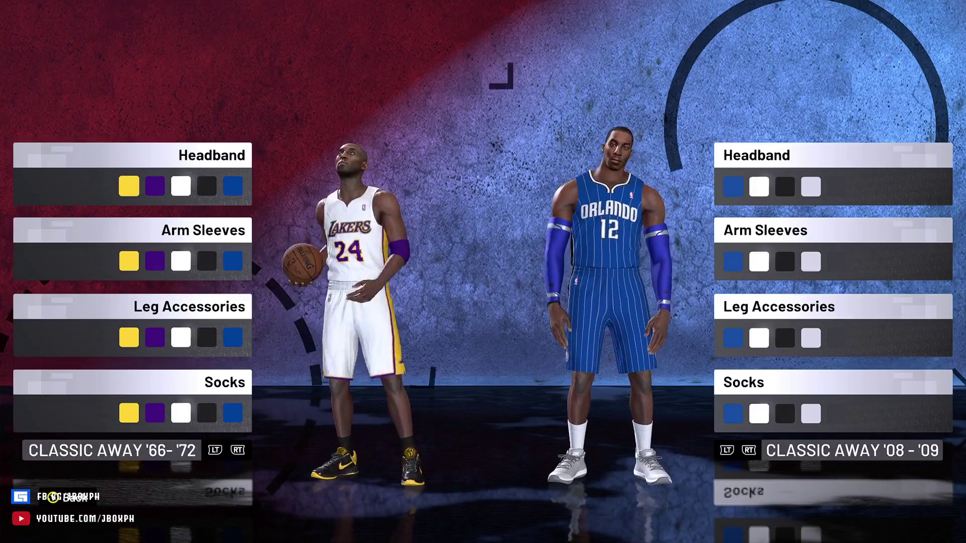
key("q")
key("q")
key("q")
key("q")
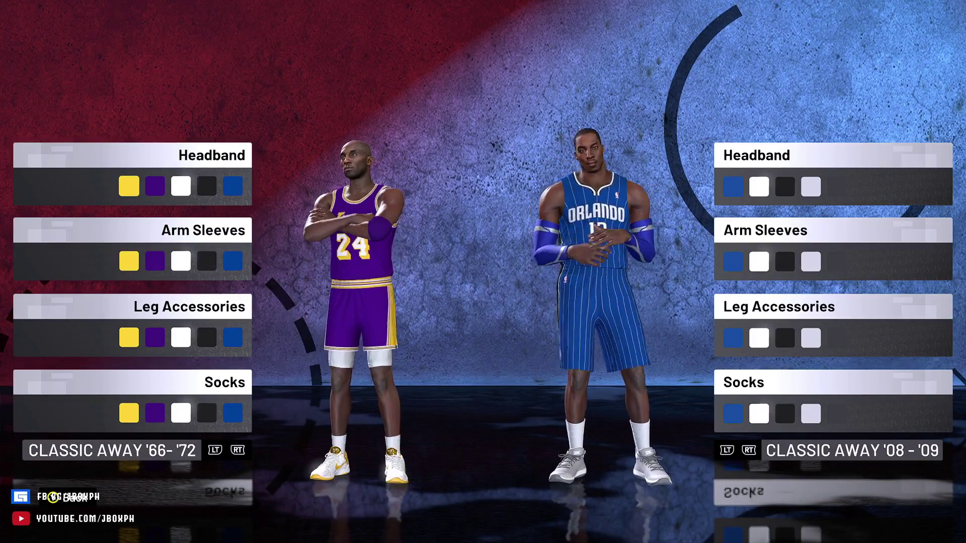
key("e")
key("q")
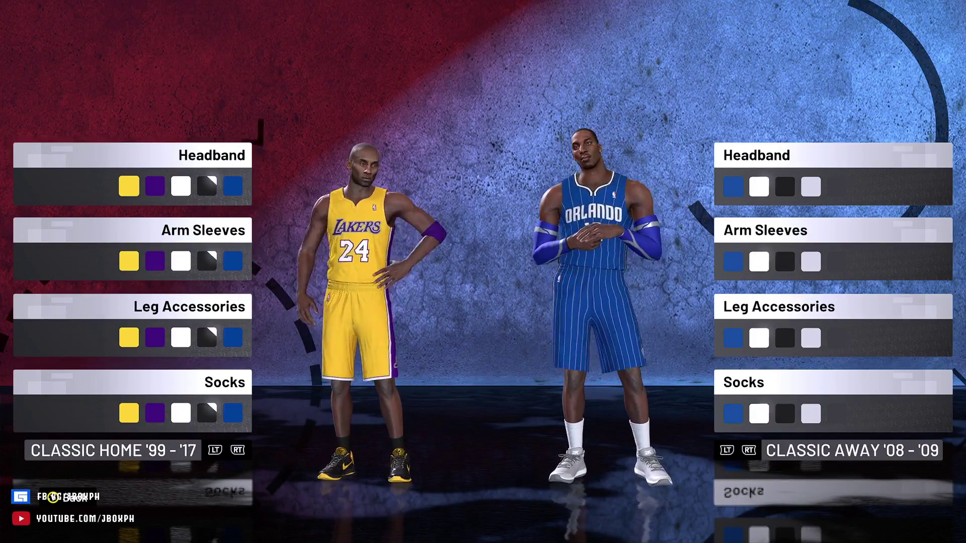
key("Escape")
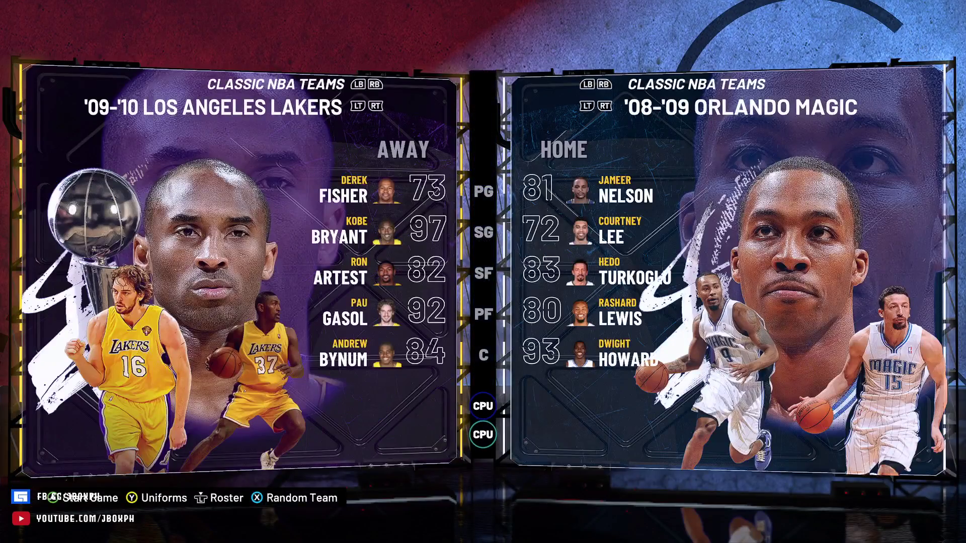